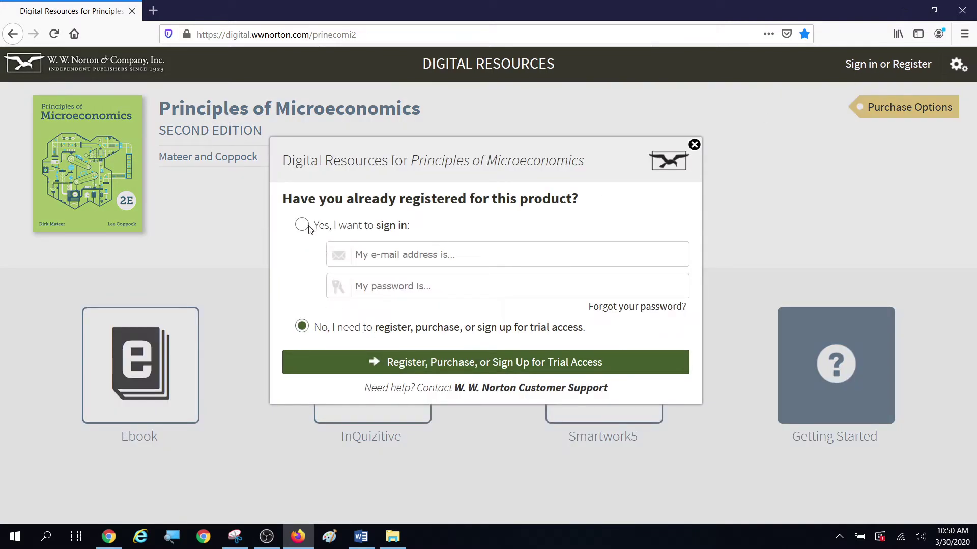
Step: Open the Register, Purchase, or Sign Up for Trial Access form for Principles of Microeconomics
left_click(475, 364)
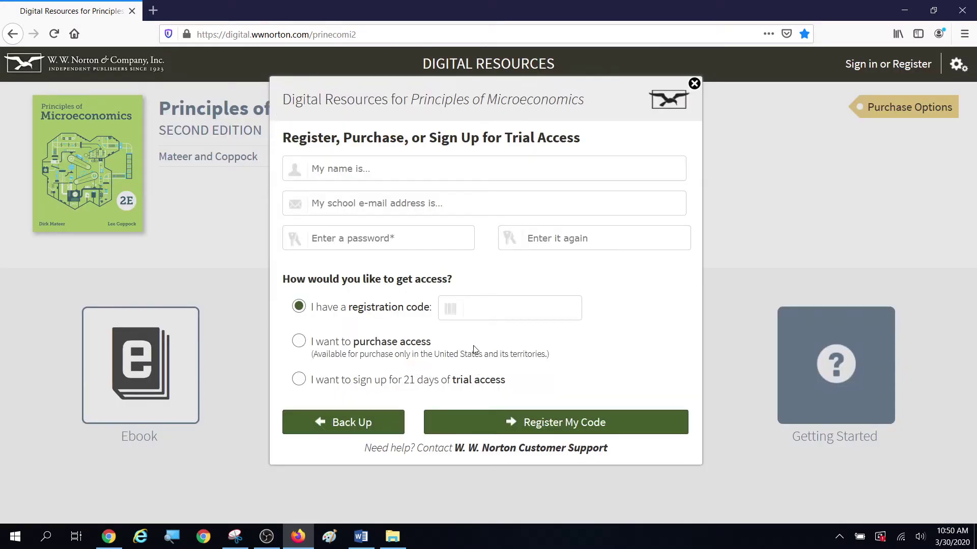
Step: Enter the user's name and their school e-mail address in the registration form
left_click(316, 168)
type("Stud")
left_click(349, 200)
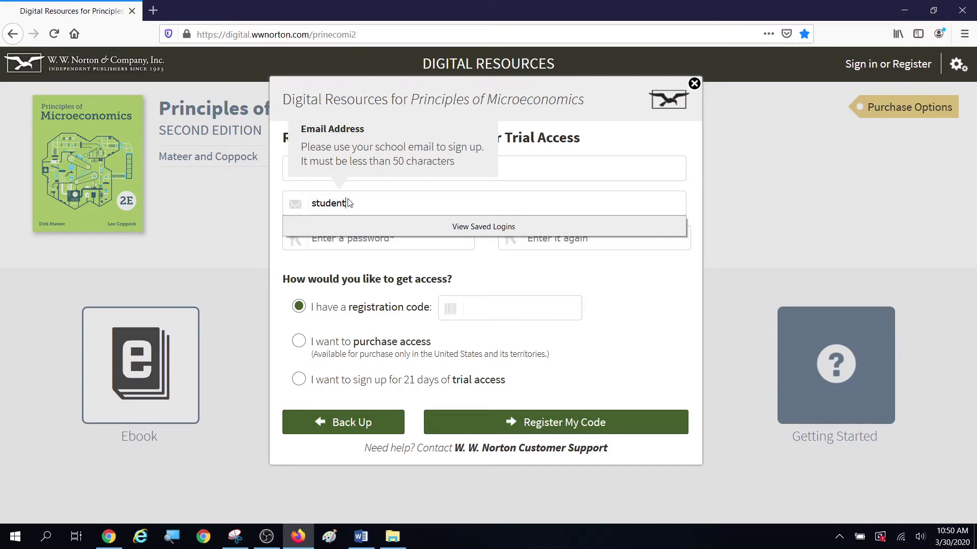
key("Return")
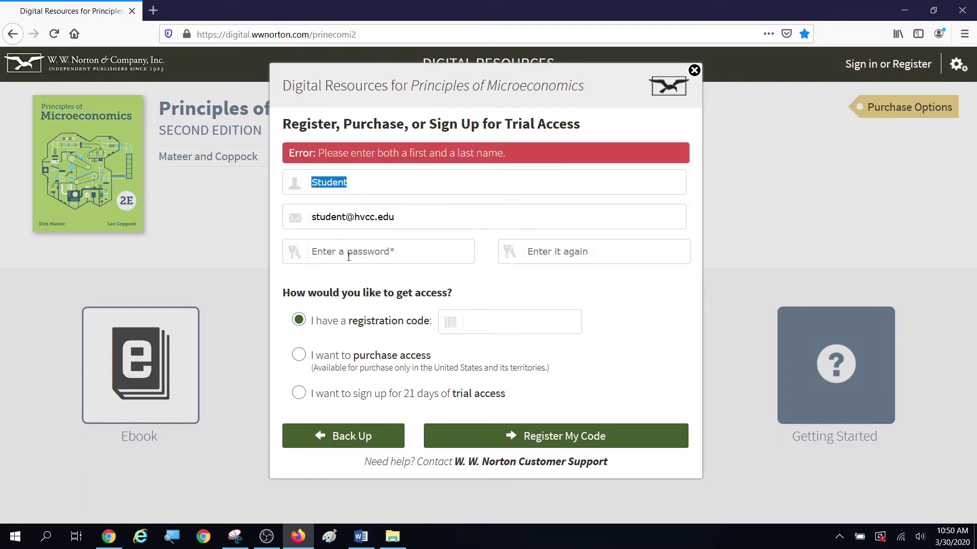
Step: Enter the account password, dismiss the password-rules alert, and re-enter the password
left_click(349, 257)
type("•")
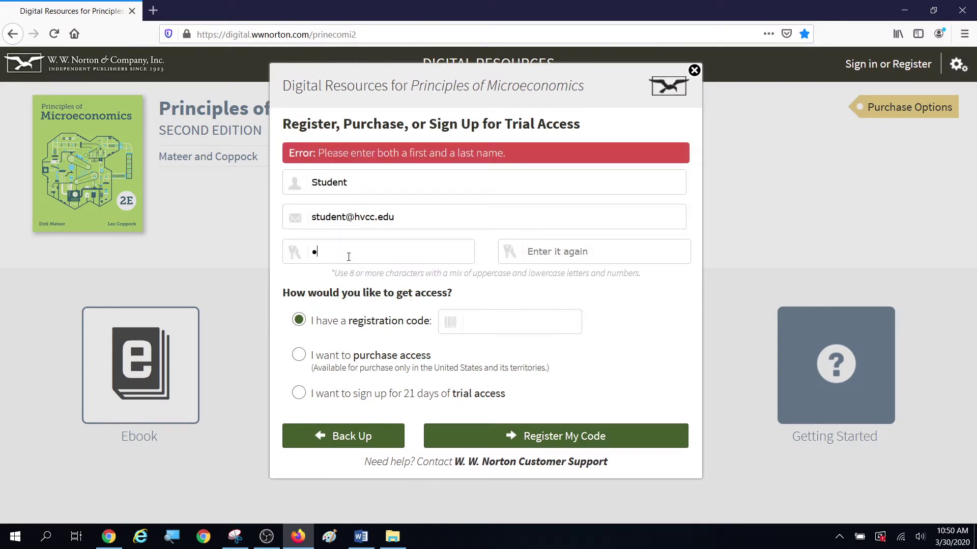
type("•••••••••")
left_click(570, 253)
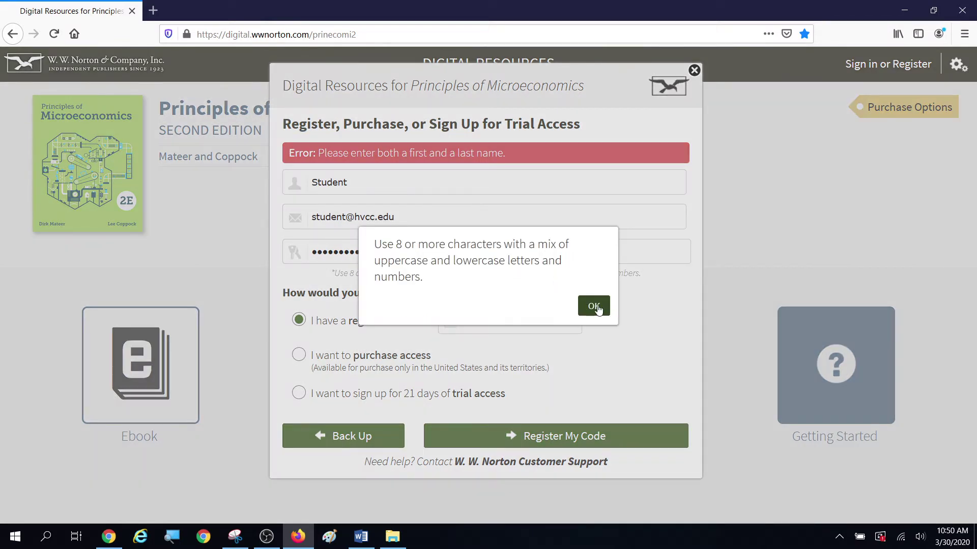
left_click(592, 306)
left_click(409, 252)
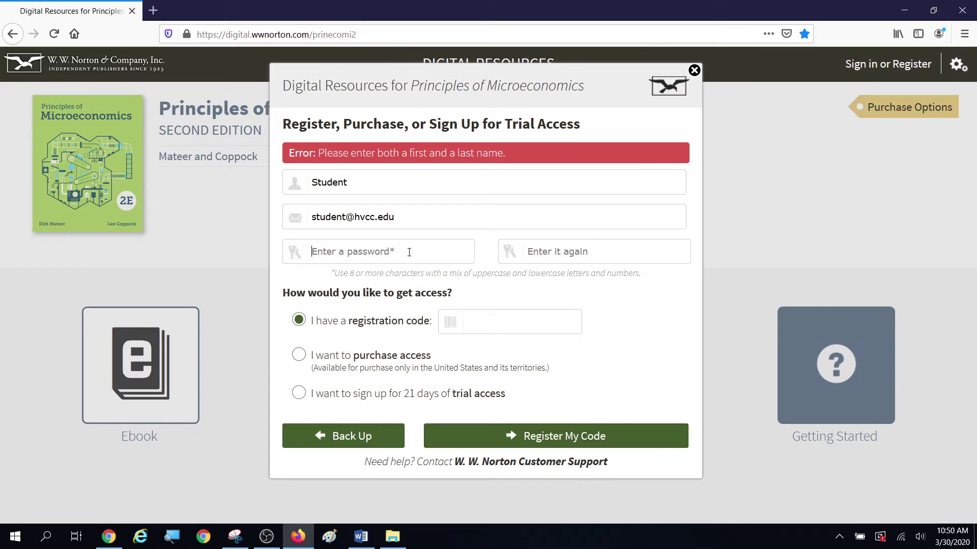
type("••••••••")
left_click(549, 253)
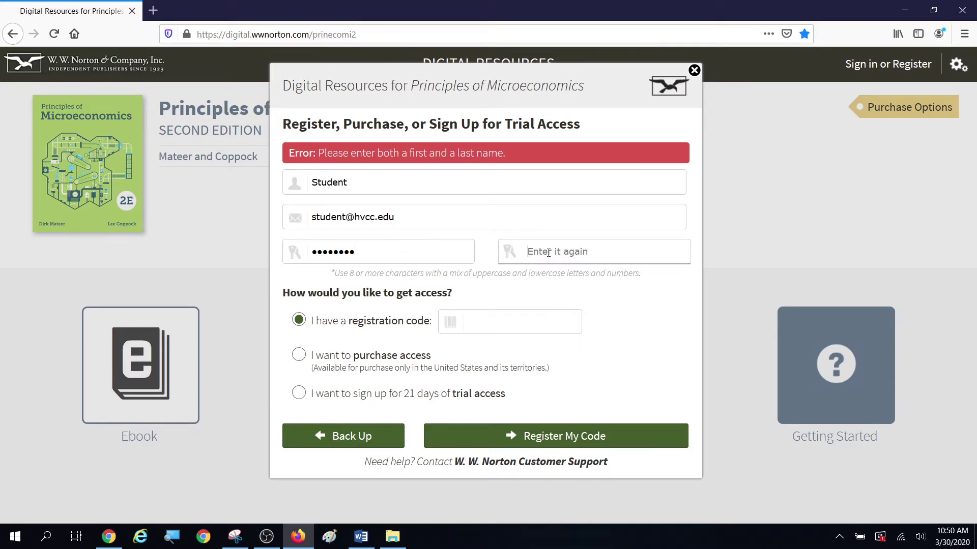
type("••••••••")
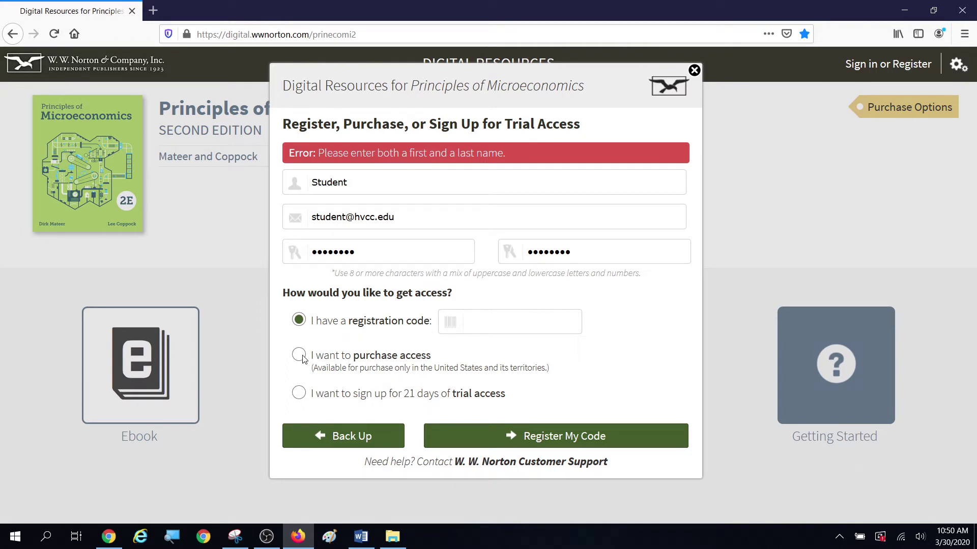
Step: Select 21 days of trial access, add a last name to the name, resubmit, and accept the notice
left_click(300, 393)
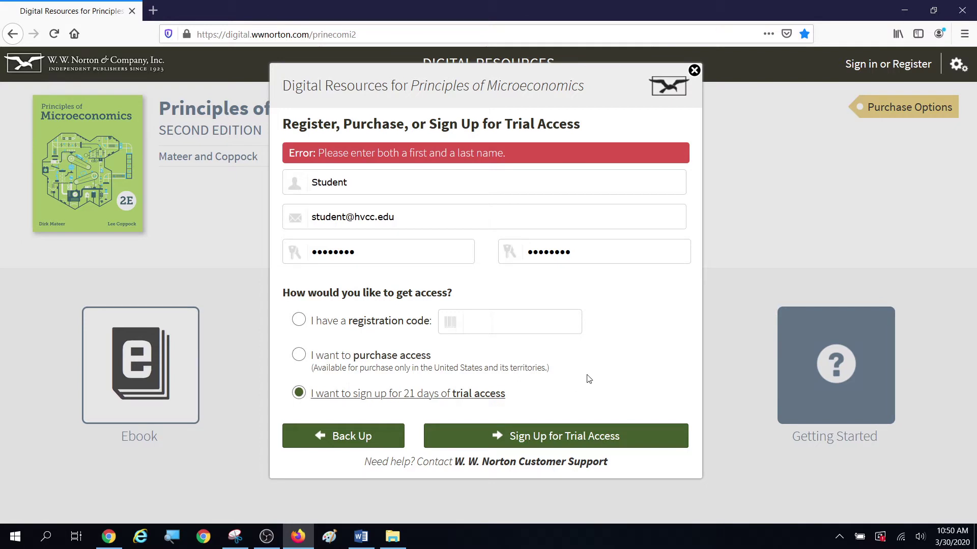
left_click(558, 441)
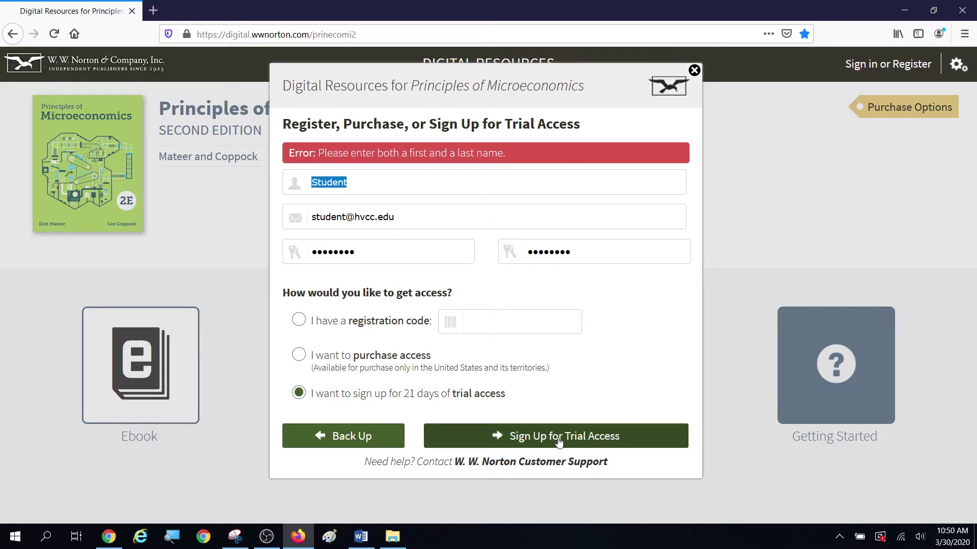
left_click(387, 185)
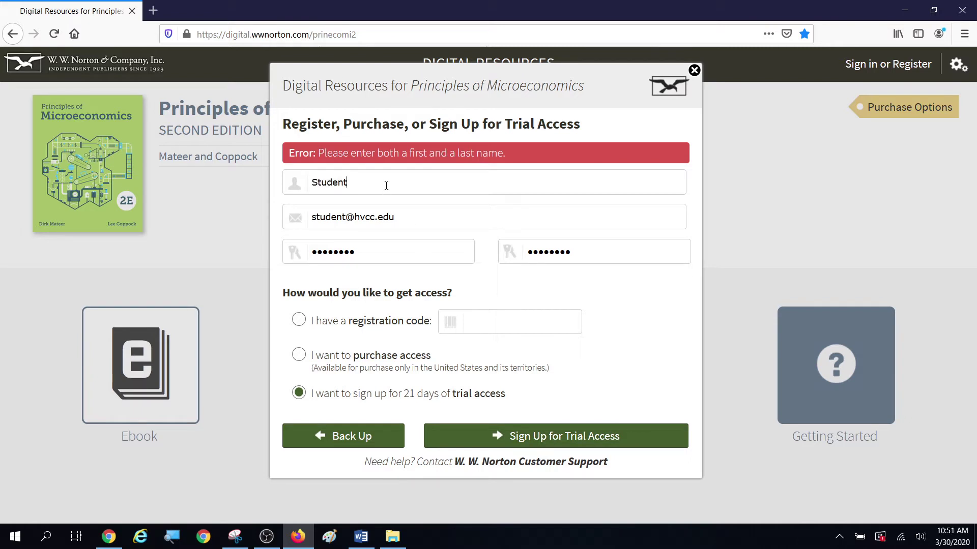
type("Studentia")
left_click(545, 436)
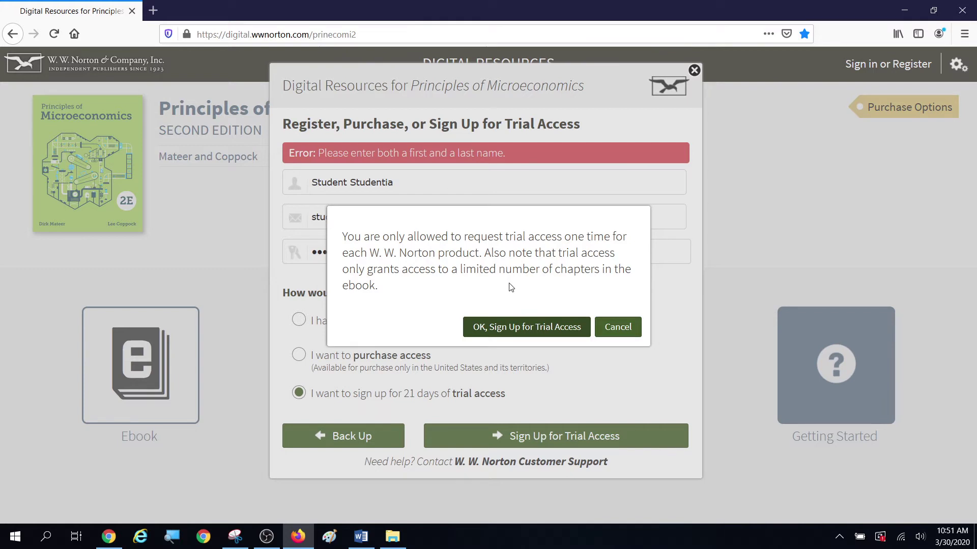
left_click(518, 330)
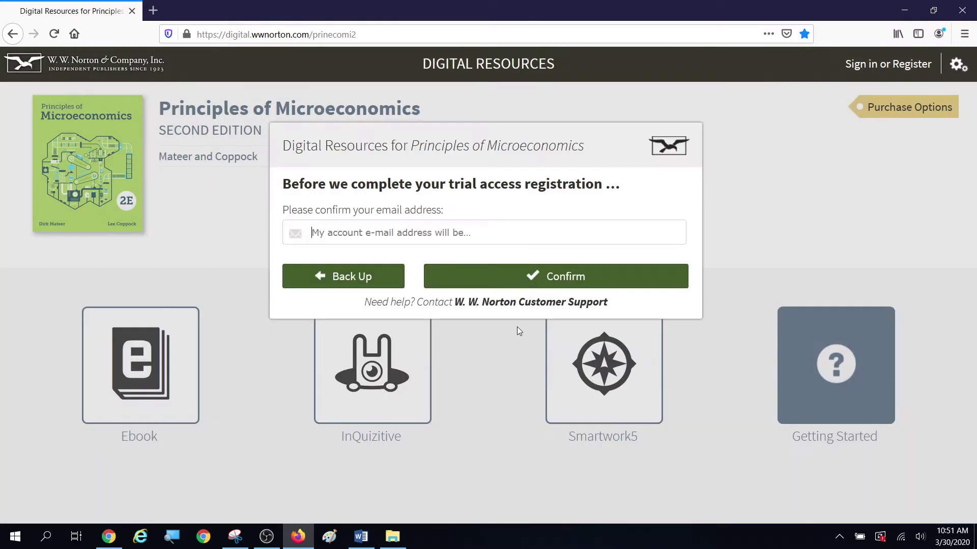
Step: Retype the school e-mail address in the 'My account e-mail address will be' confirmation field
left_click(373, 232)
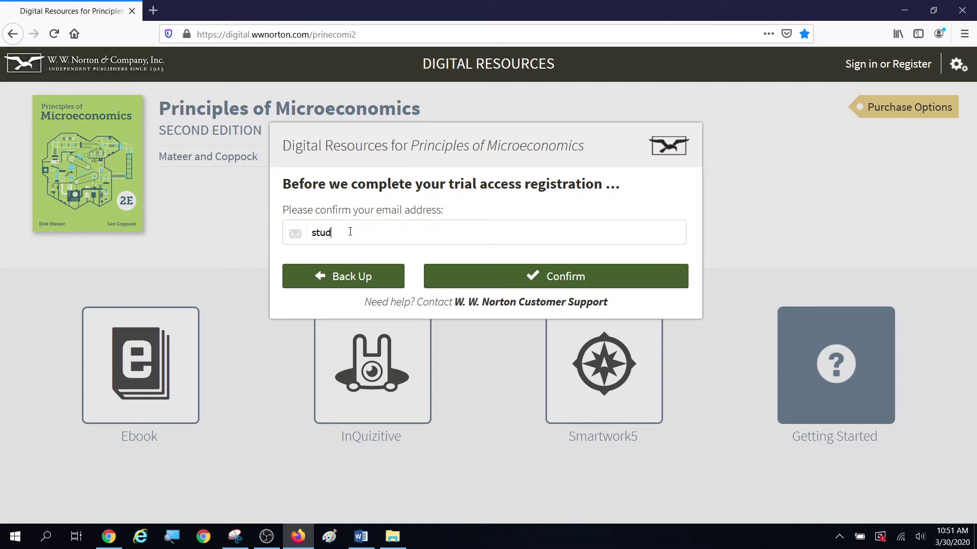
Step: Confirm the e-mail, accept the Terms of Use, and choose College/University student in the United States
left_click(602, 277)
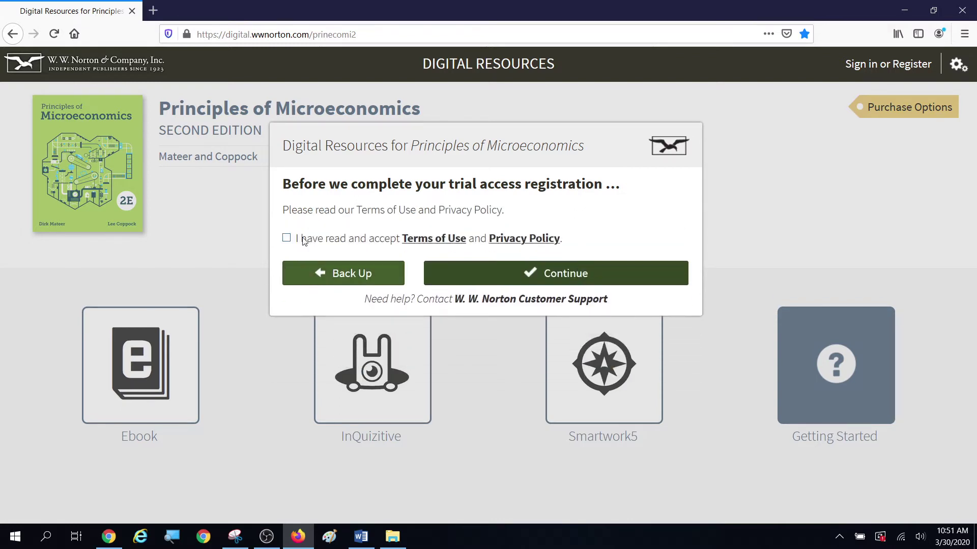
left_click(287, 238)
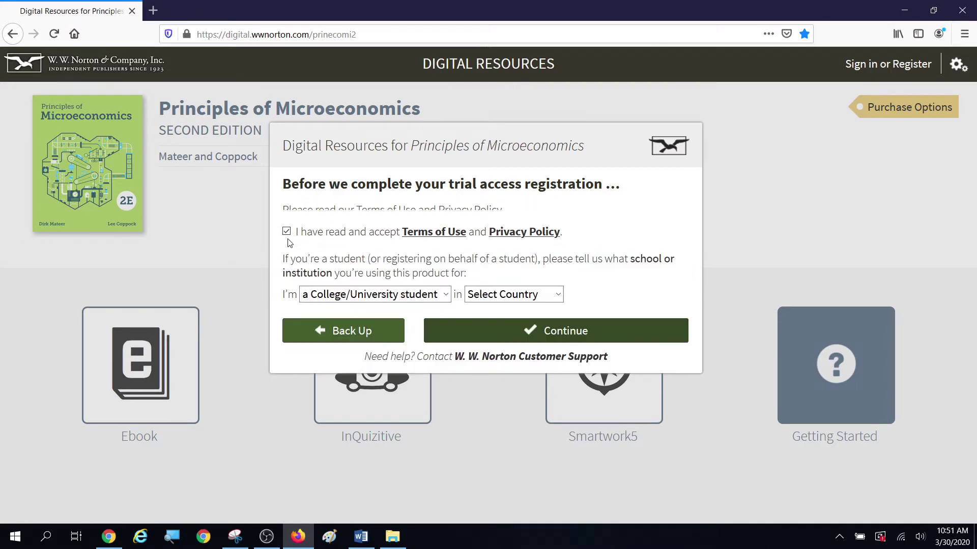
left_click(450, 287)
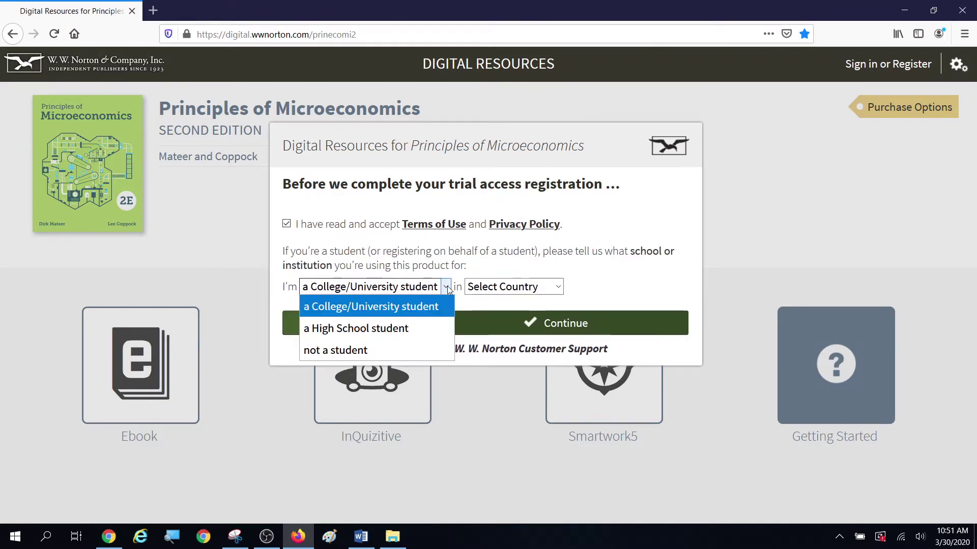
left_click(365, 307)
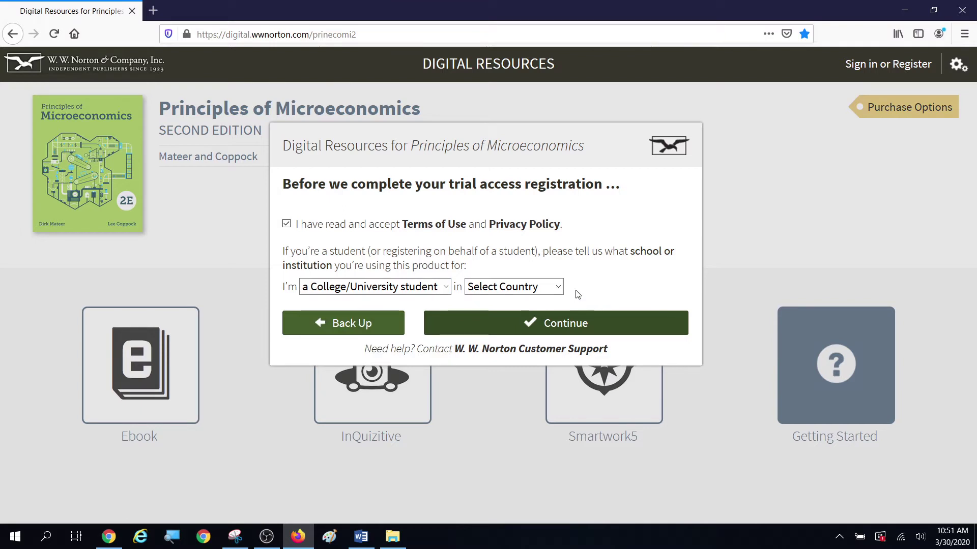
left_click(559, 288)
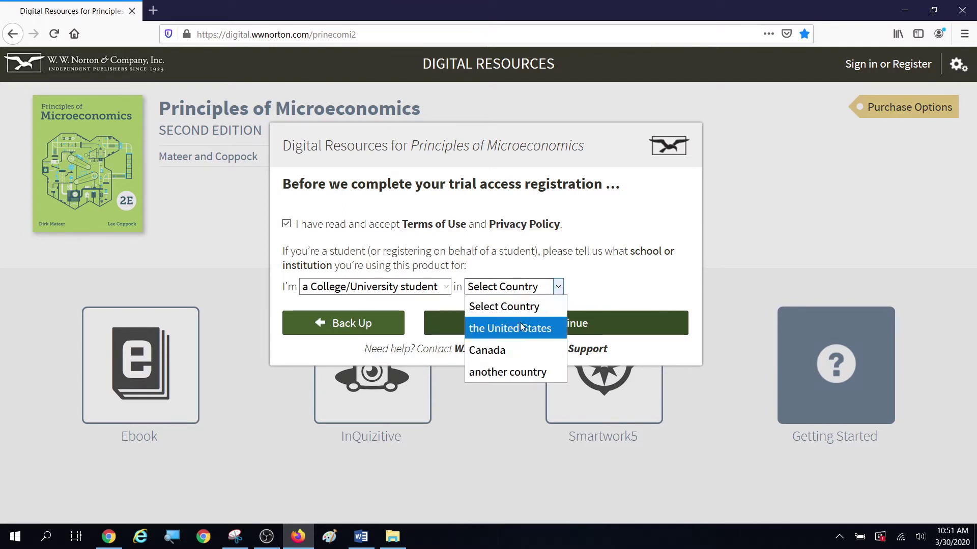
left_click(523, 328)
Step: Set the state to New York, choose Hudson Valley Community College, Troy, and continue
left_click(351, 311)
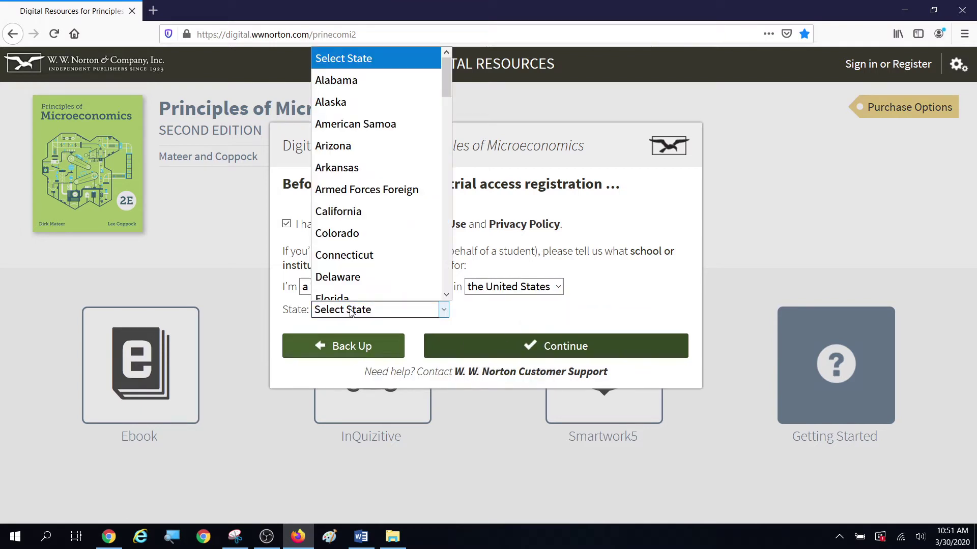
key("n")
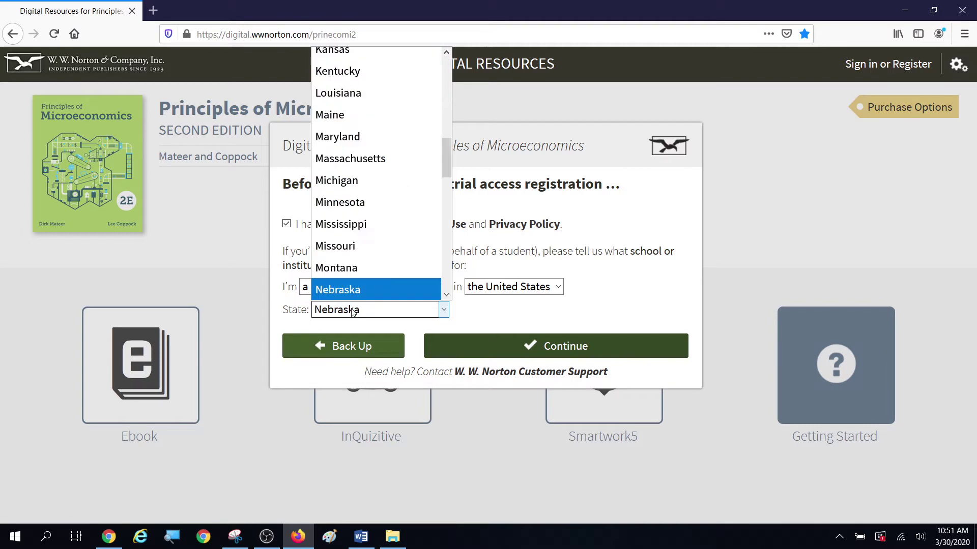
scroll(360, 300, "down", 2)
left_click(360, 266)
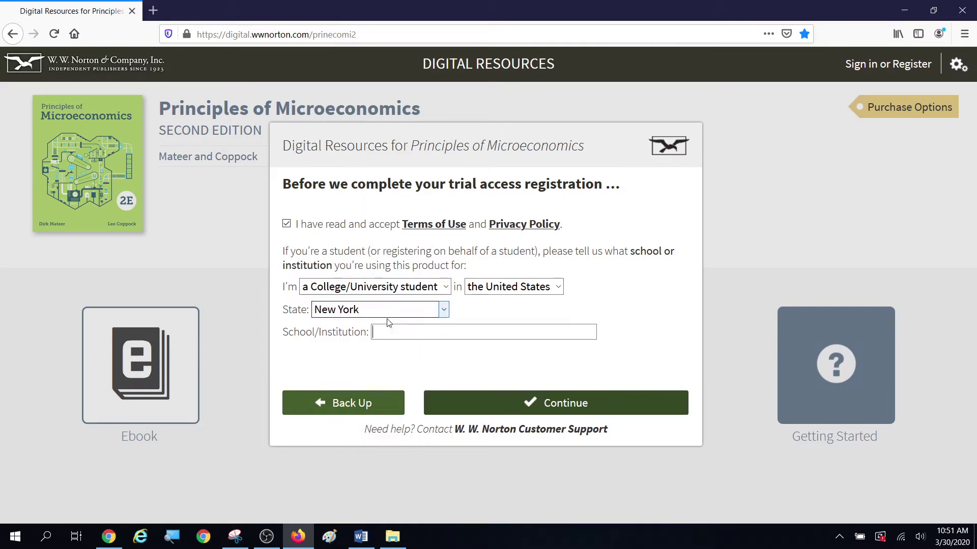
left_click(387, 333)
type("hu")
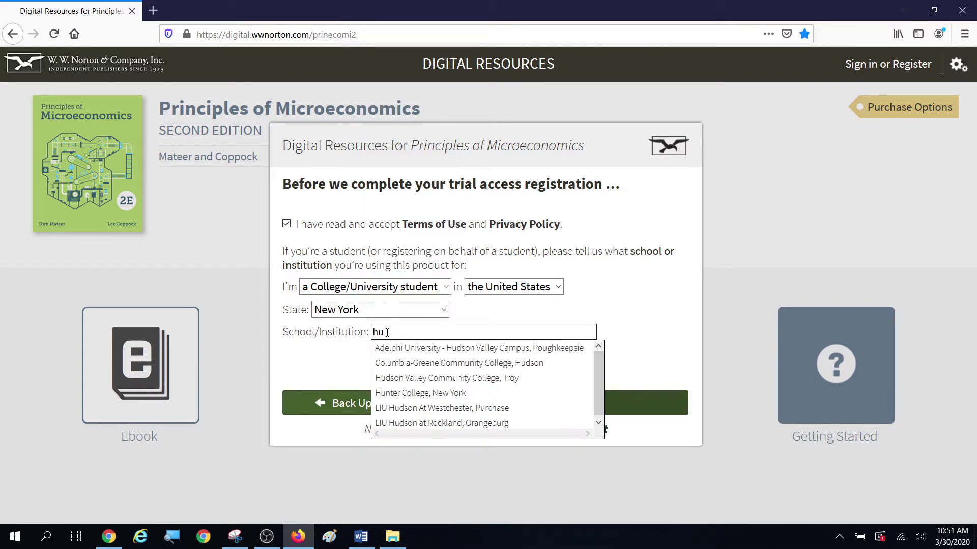
left_click(402, 379)
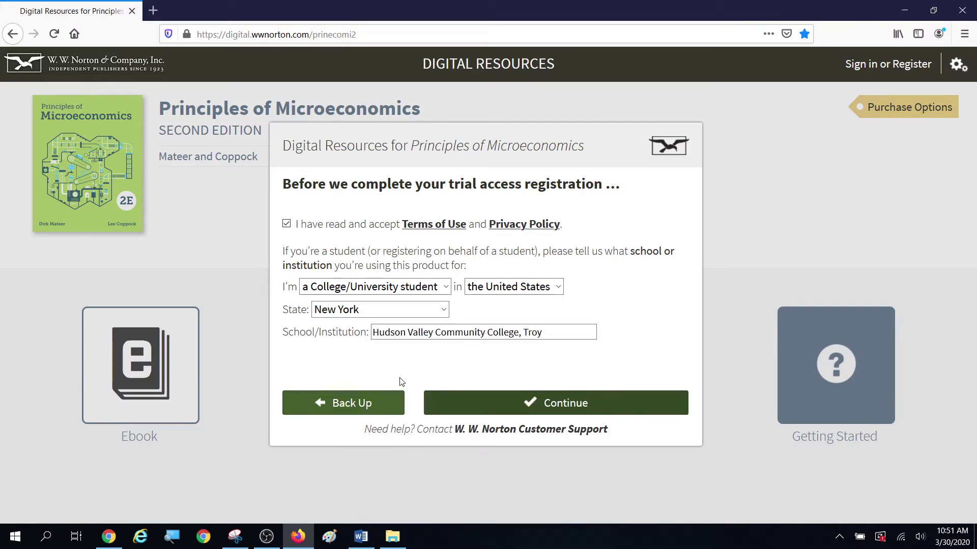
left_click(559, 412)
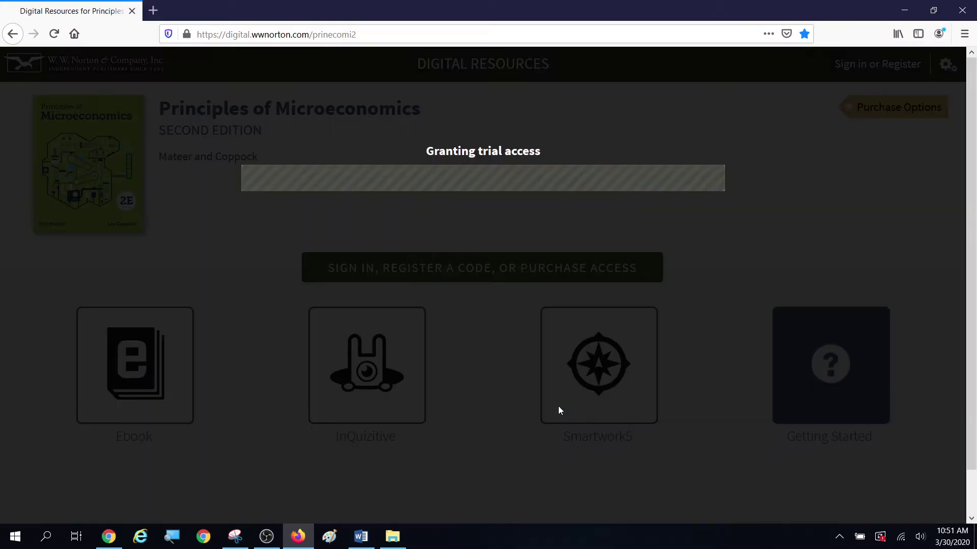
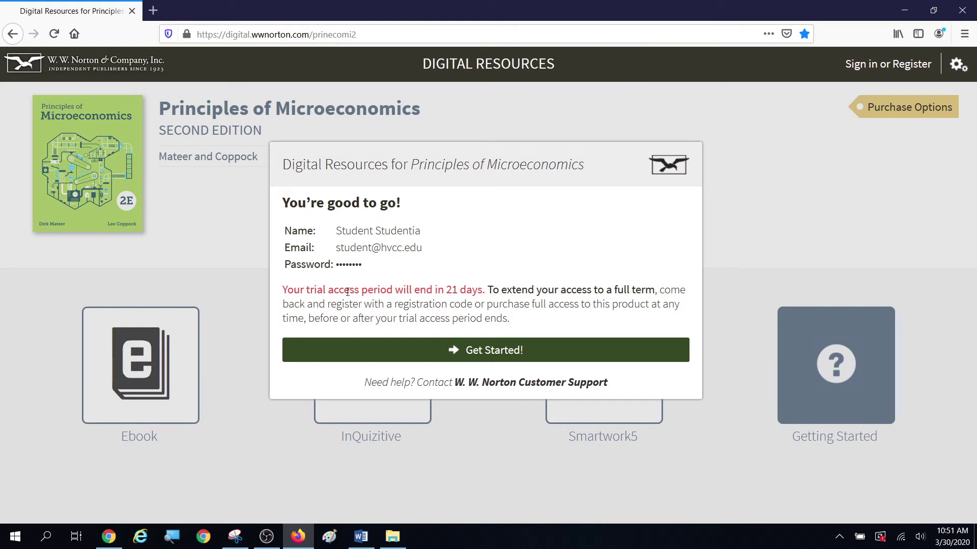
Step: Enter the site, open the Add Yourself to a Student Set prompt, then bring up the Word handout
left_click(499, 352)
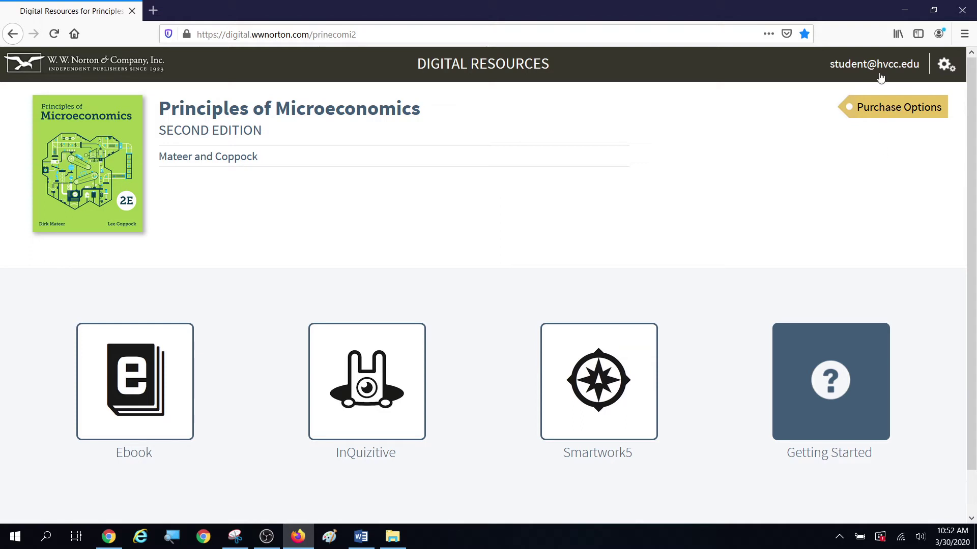
left_click(947, 65)
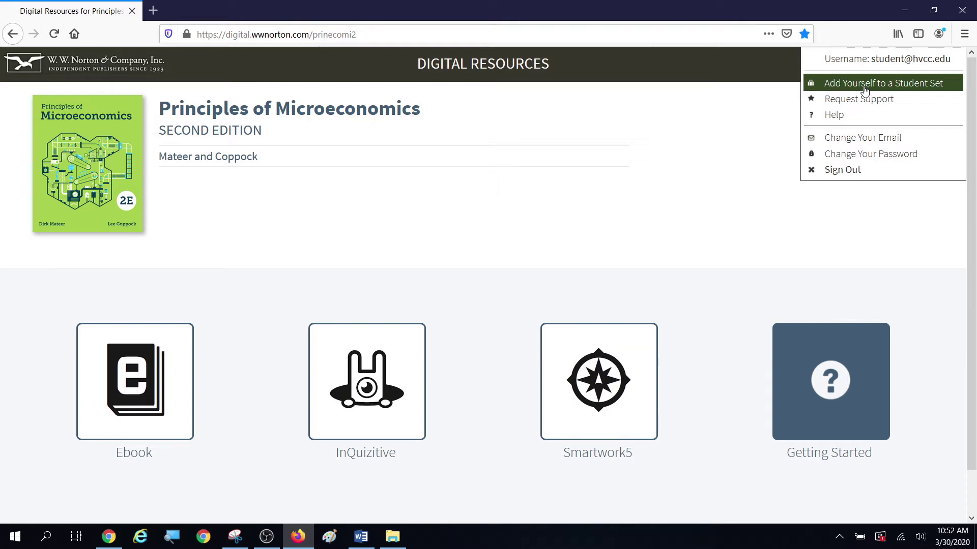
left_click(865, 84)
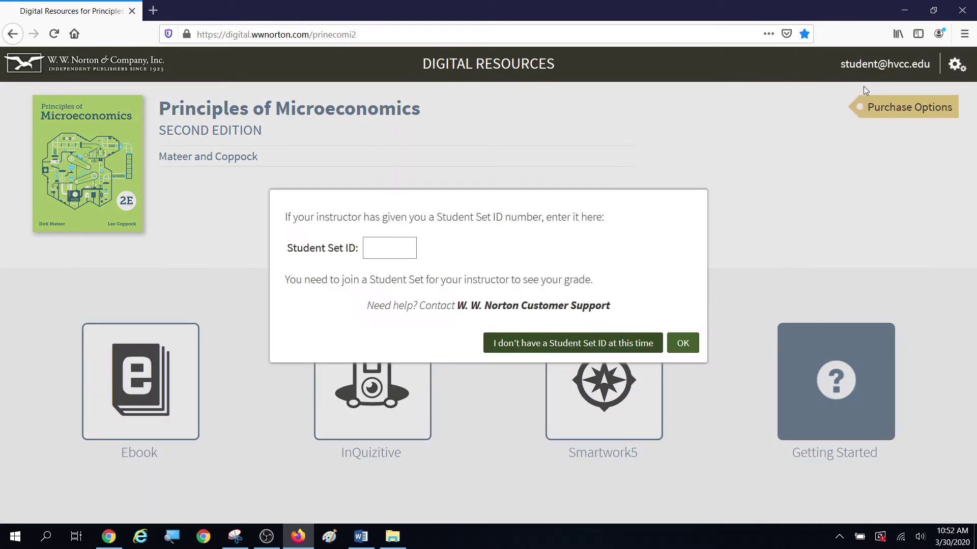
left_click(387, 248)
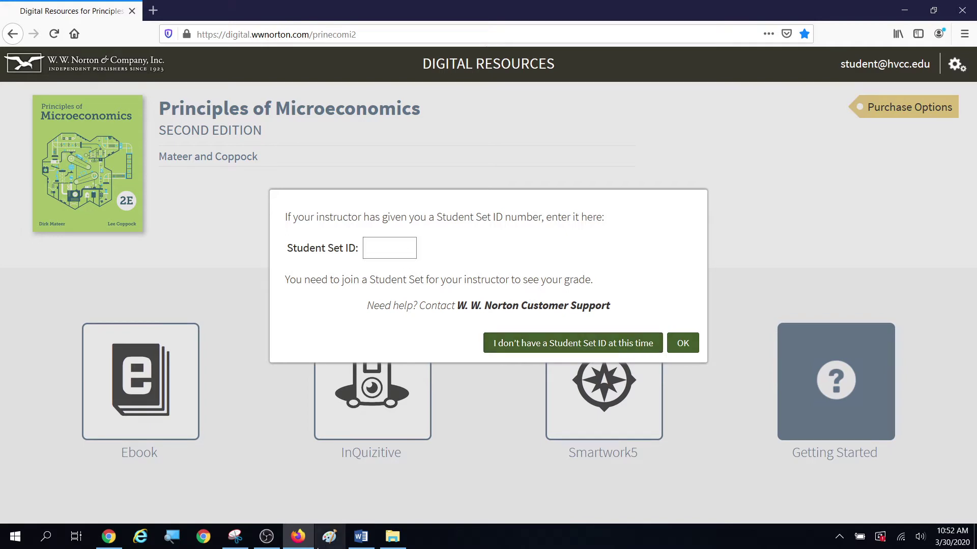
left_click(360, 541)
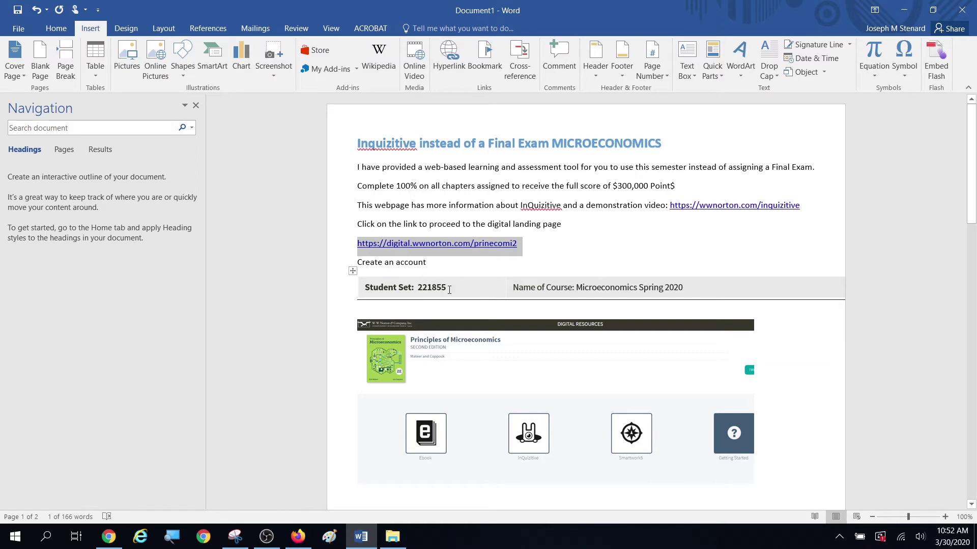
Step: Copy the Student Set number from the handout's table and hide Word to return to the ID prompt
left_click_drag(449, 290, 417, 290)
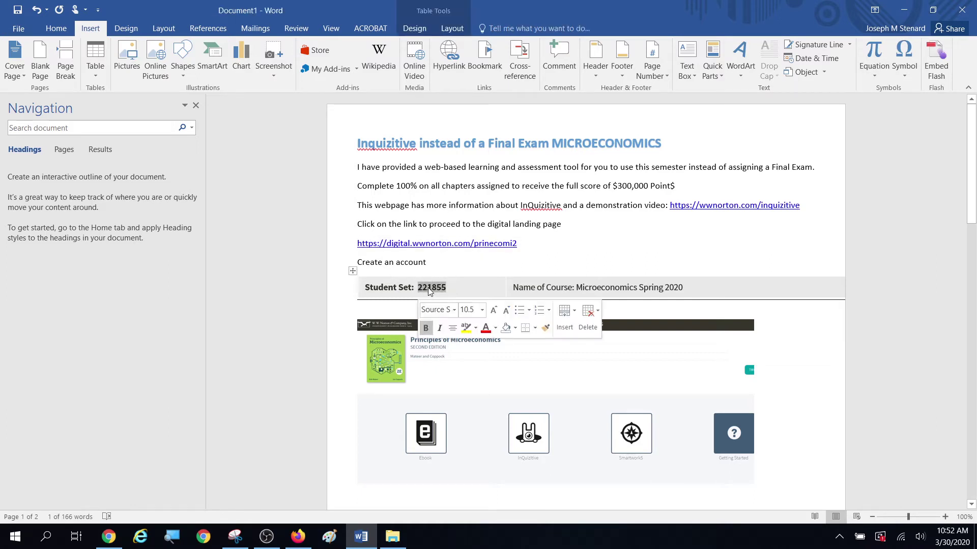
right_click(429, 289)
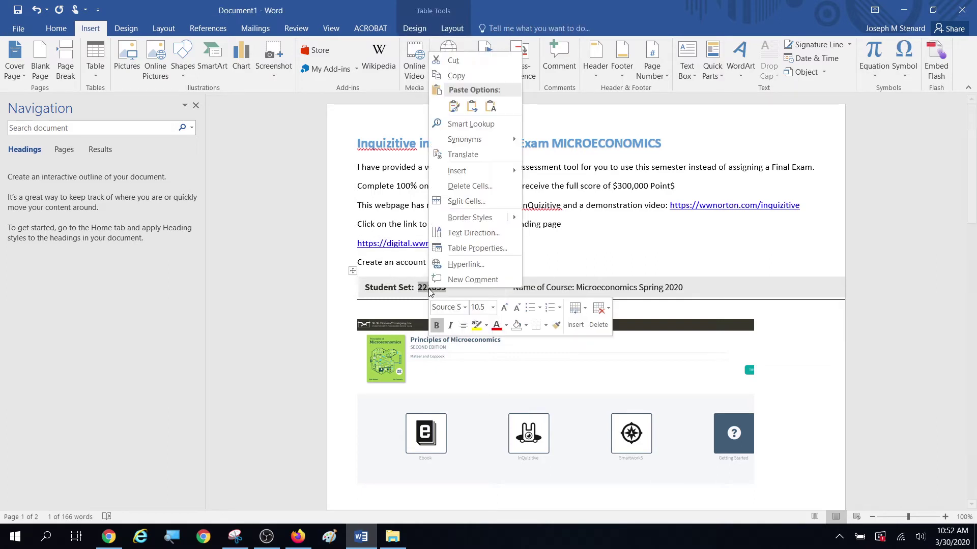
left_click(456, 76)
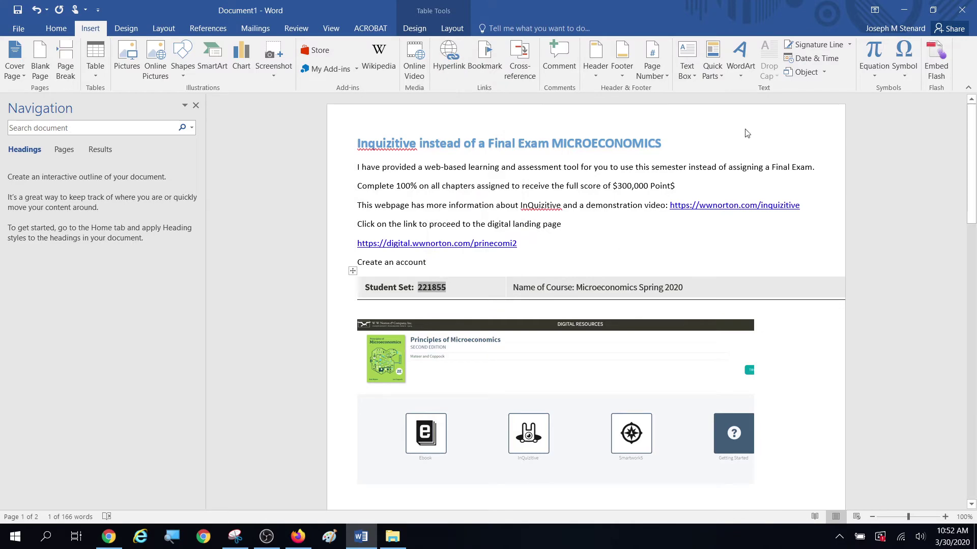
left_click(903, 10)
left_click(380, 243)
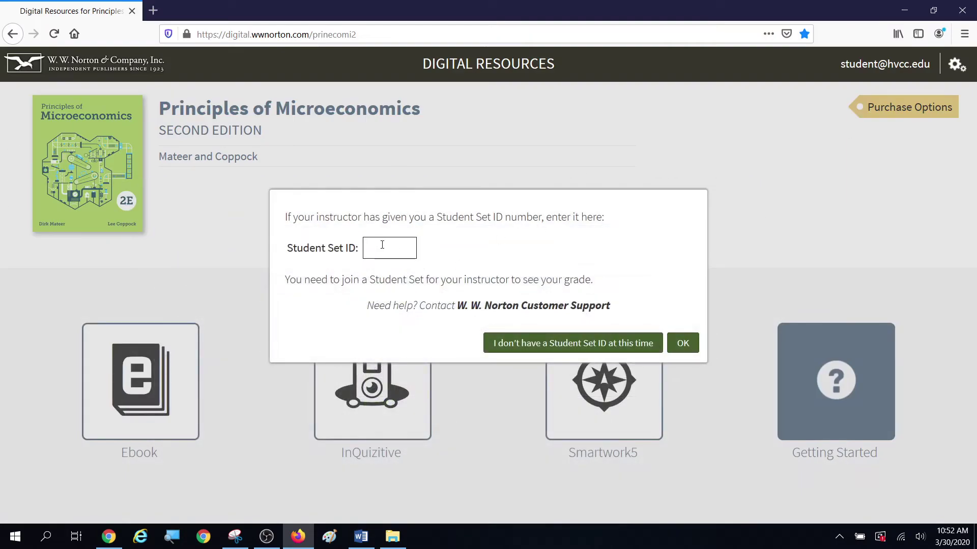
Step: Paste the Student Set ID, snip the dialog with Snipping Tool, and submit it with OK
right_click(382, 245)
left_click(413, 294)
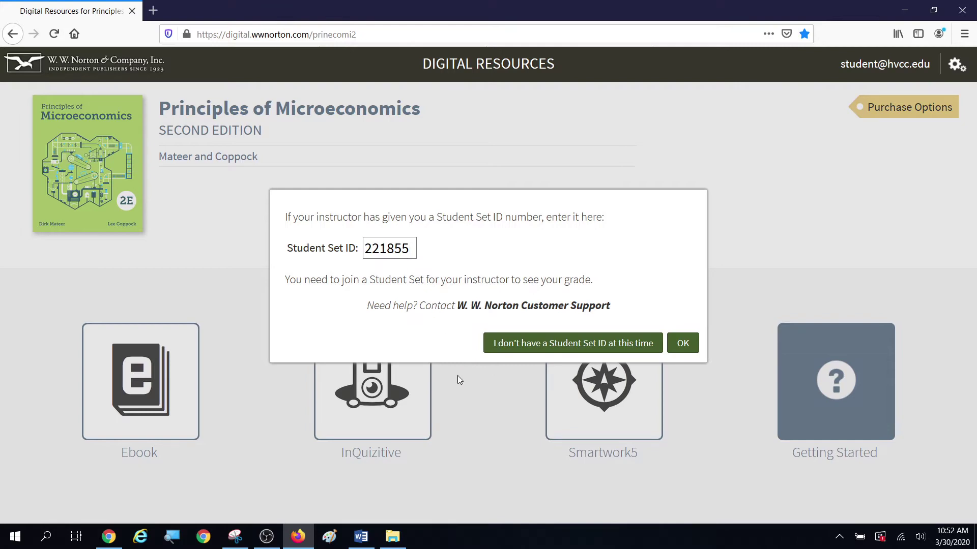
left_click(235, 537)
left_click(284, 79)
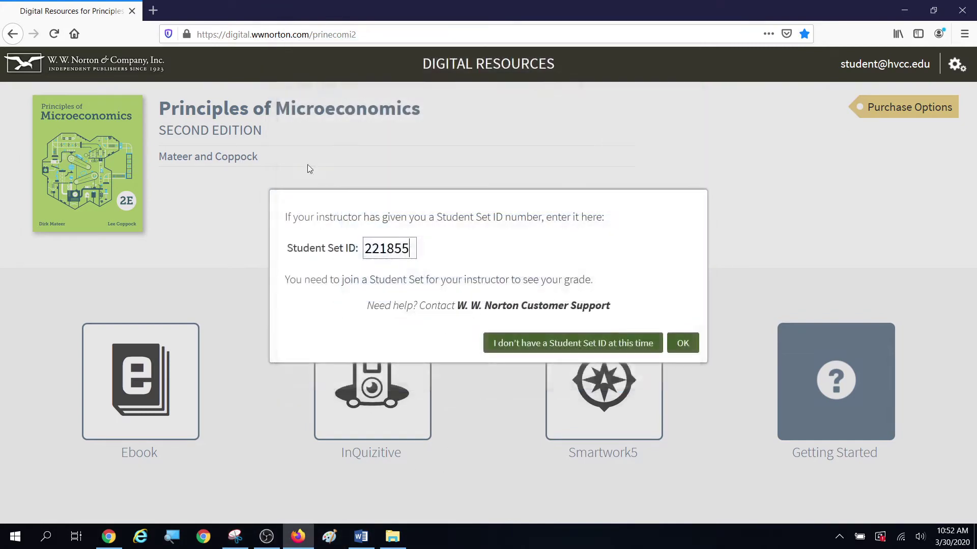
left_click_drag(240, 154, 749, 398)
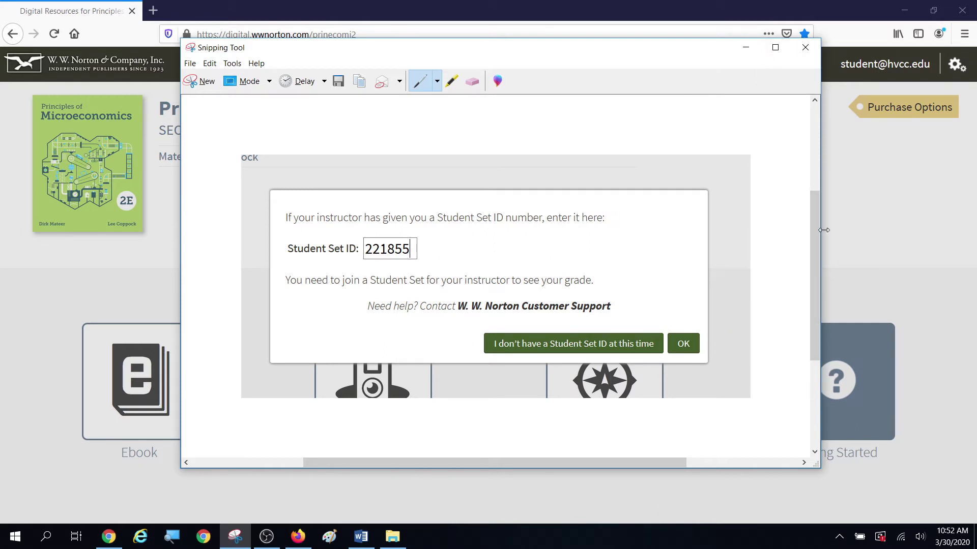
left_click(867, 204)
left_click(688, 342)
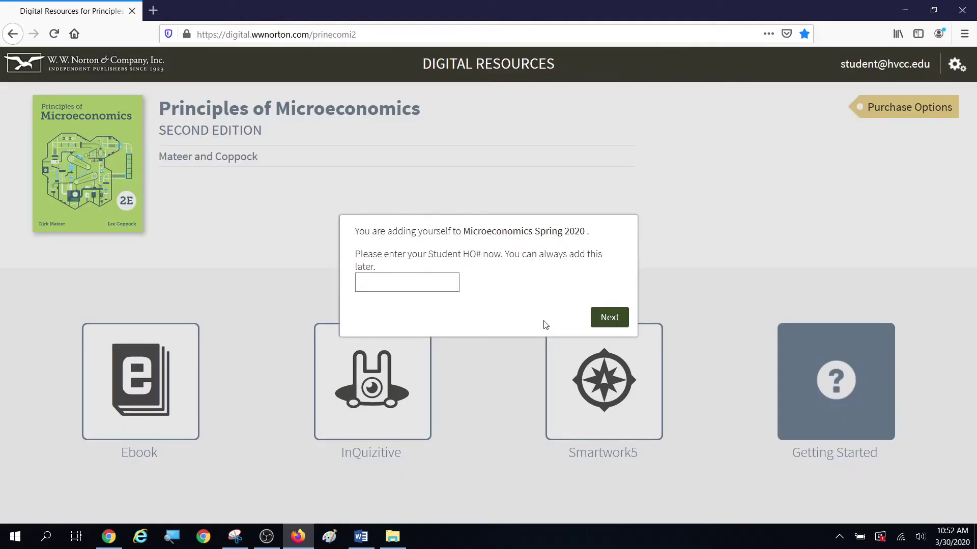
Step: Enter the student HO# number and submit it to join Microeconomics Spring 2020
left_click(382, 283)
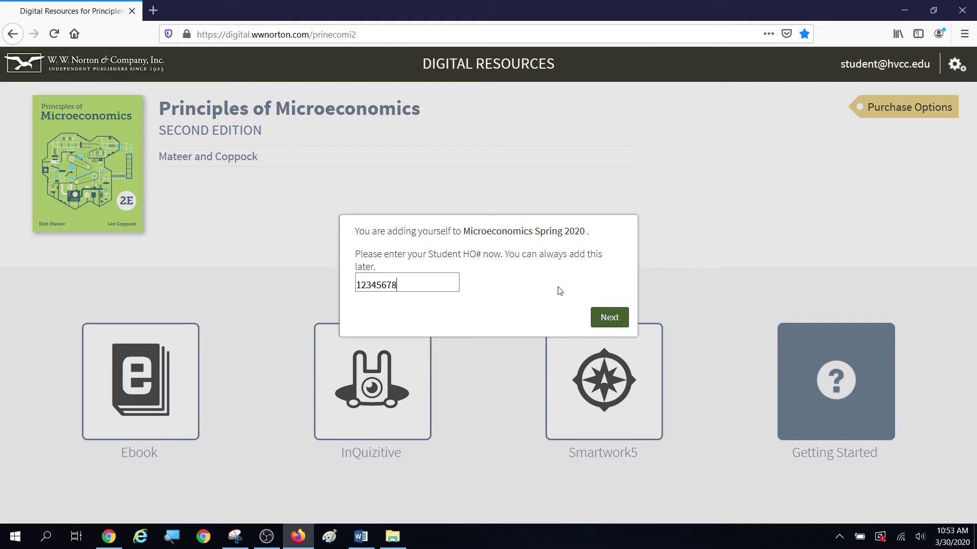
left_click(609, 317)
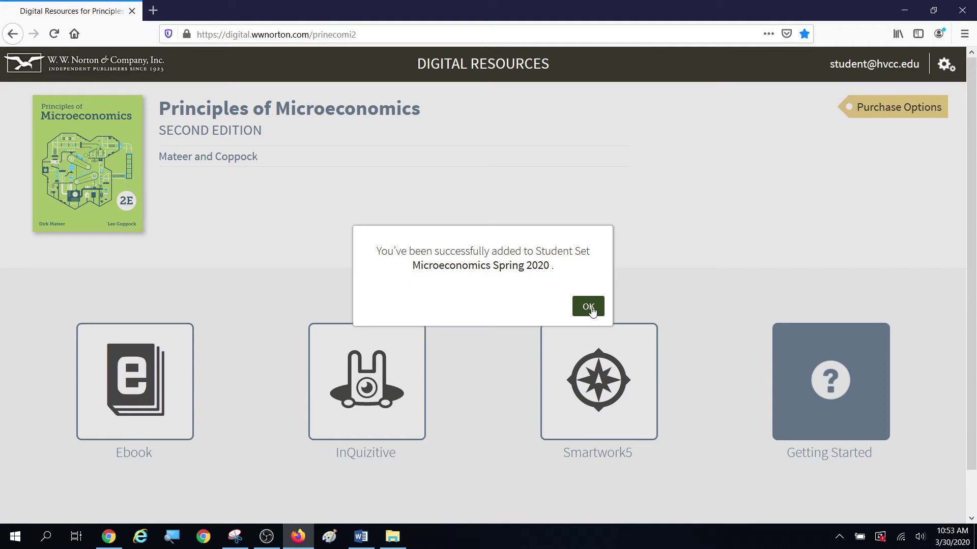
Step: Acknowledge the confirmation, open the InQuizitive tile, and launch How to Use InQuizitive
left_click(590, 308)
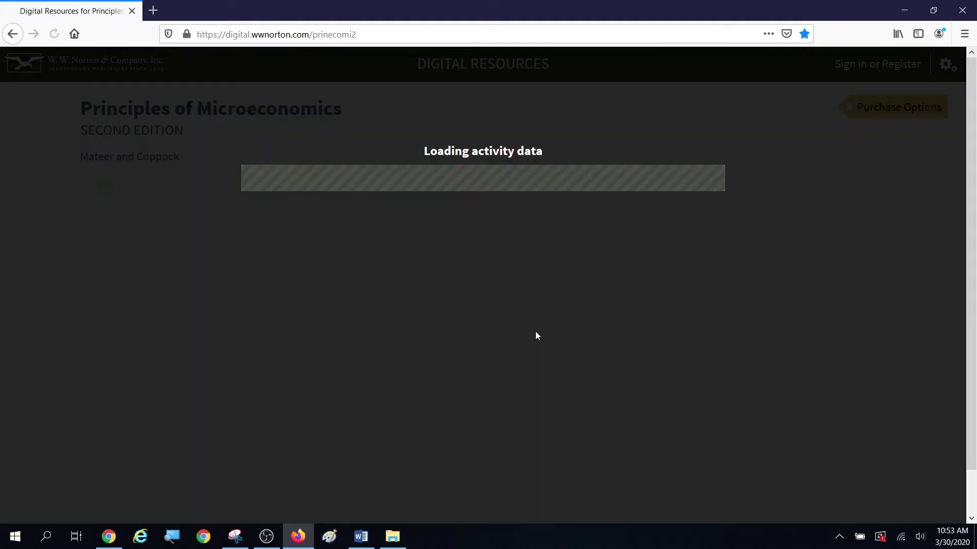
scroll(458, 318, "down", 2)
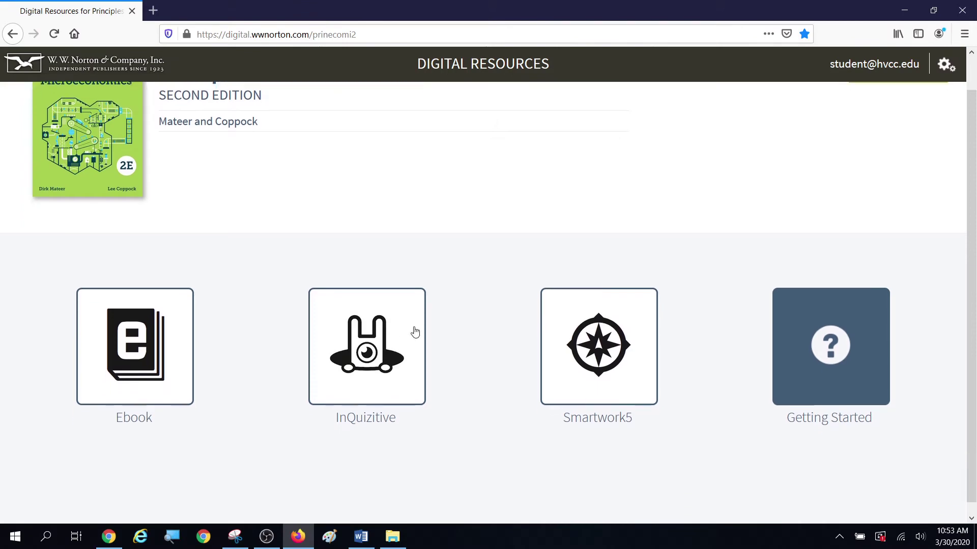
left_click(371, 345)
scroll(140, 353, "down", 3)
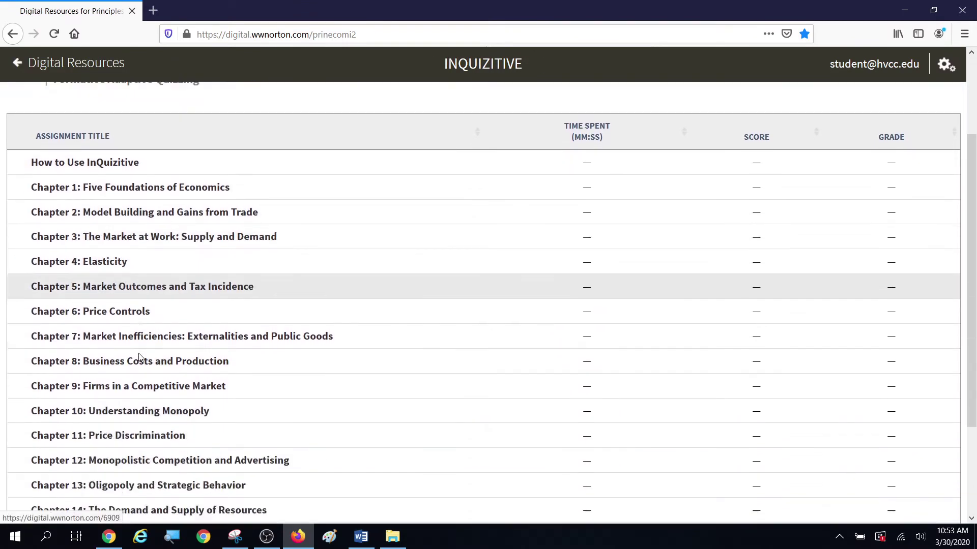
scroll(139, 356, "down", 2)
scroll(131, 362, "up", 5)
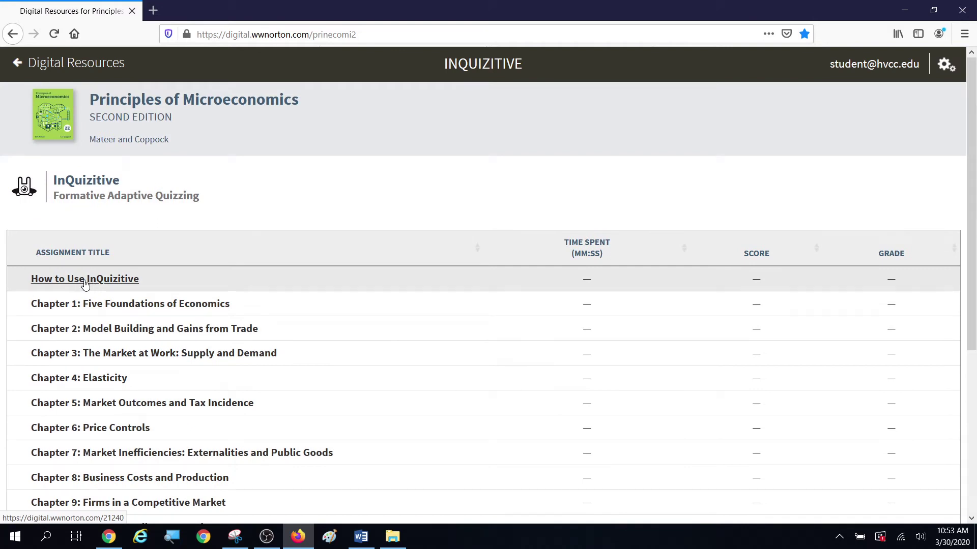
left_click(85, 283)
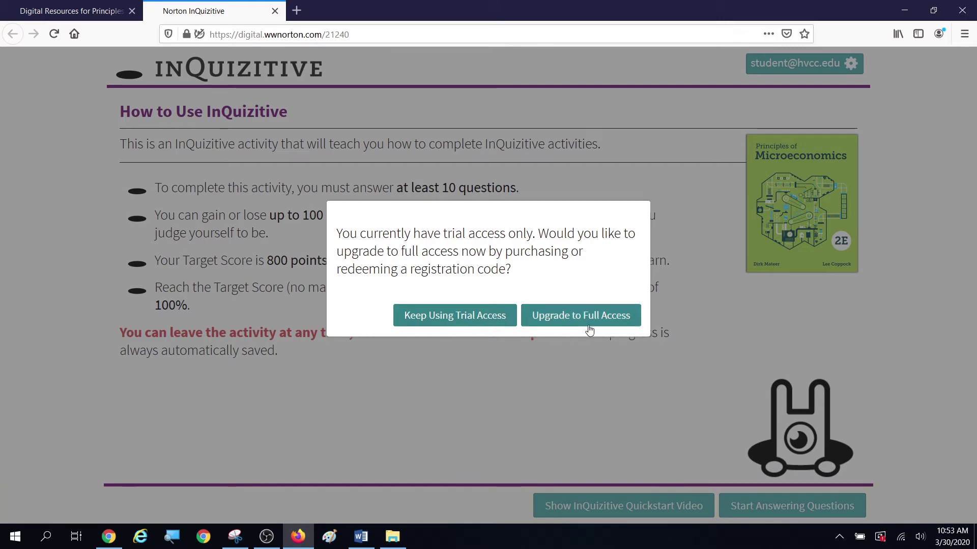
Step: Keep using trial access and start answering the How to Use InQuizitive questions
left_click(430, 322)
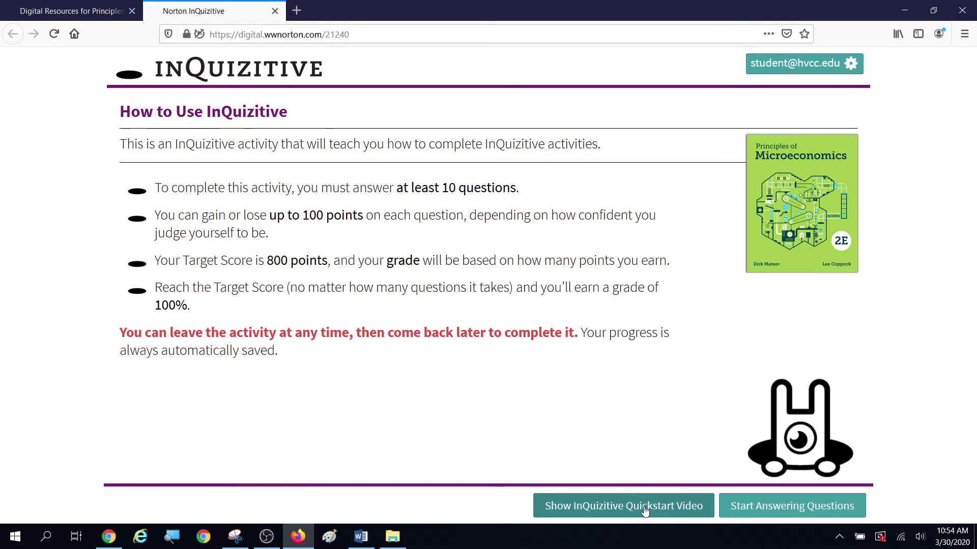
left_click(784, 515)
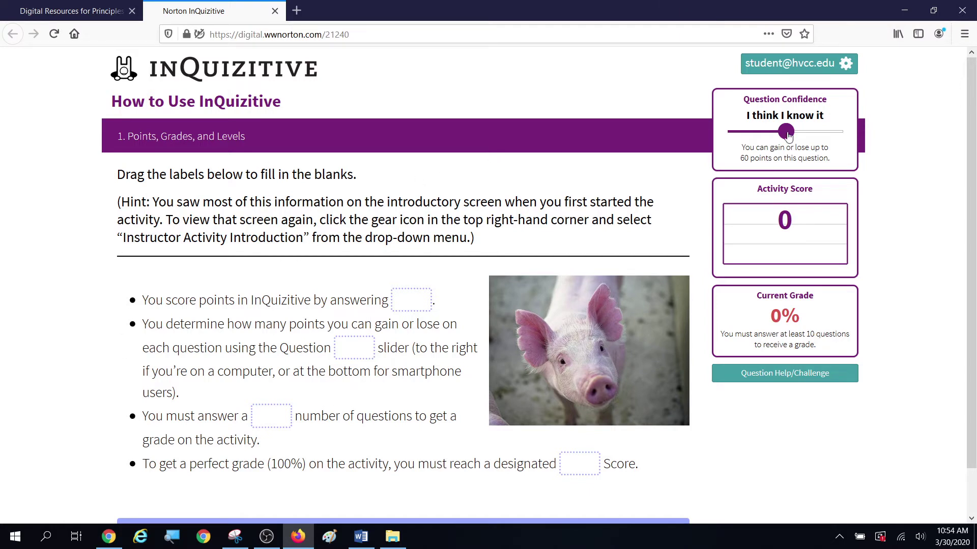
Step: Move the confidence slider down and back to 'I know I know it!' (100 points), then reveal the label bank
left_click_drag(785, 133, 838, 142)
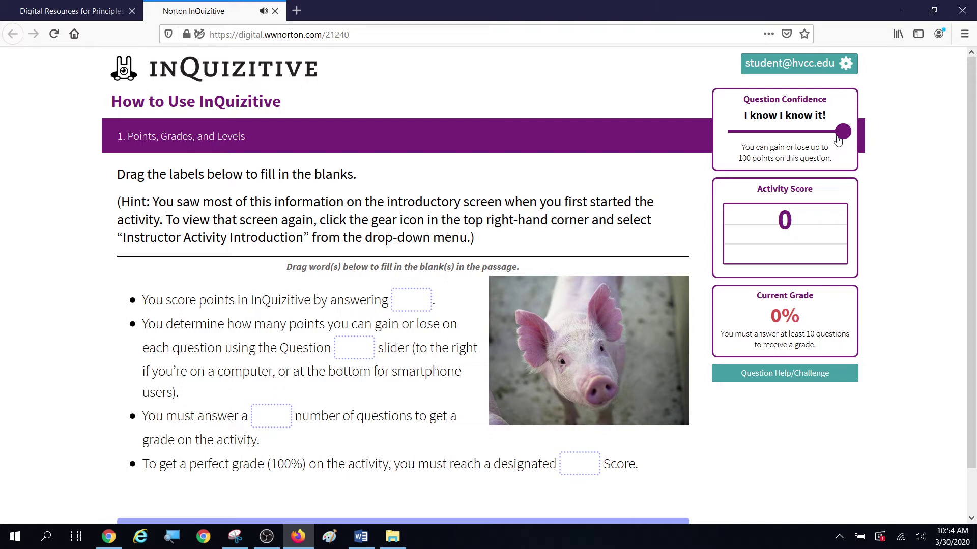
left_click_drag(838, 141, 786, 141)
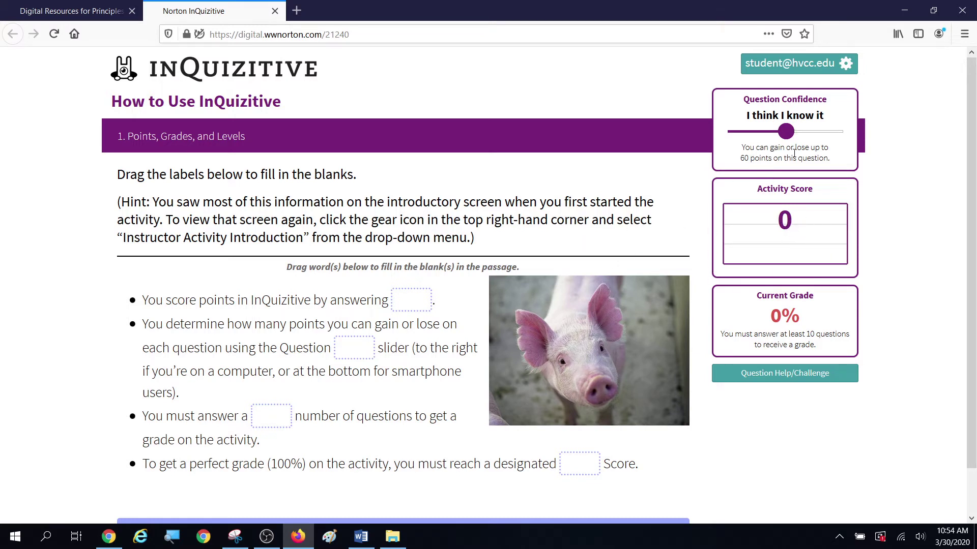
left_click_drag(791, 142, 854, 140)
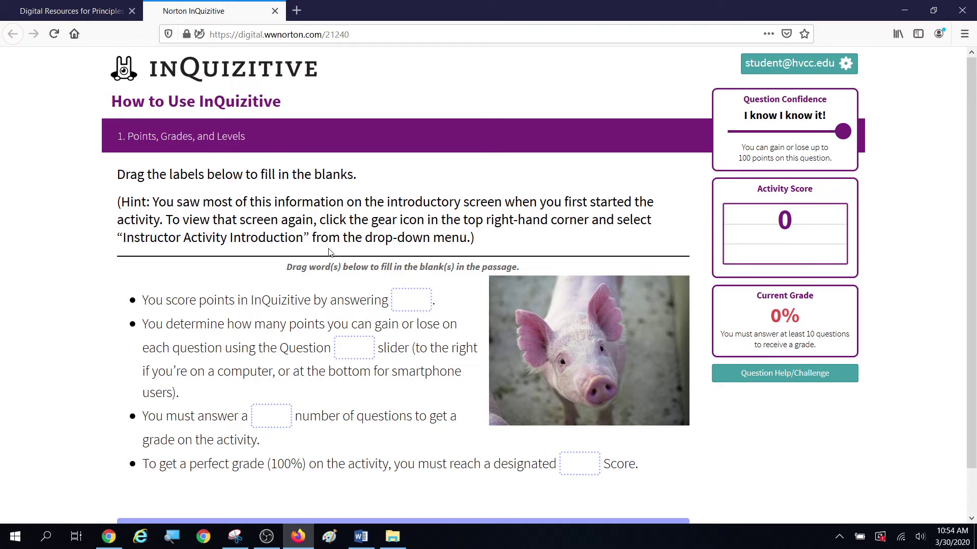
scroll(392, 286, "down", 2)
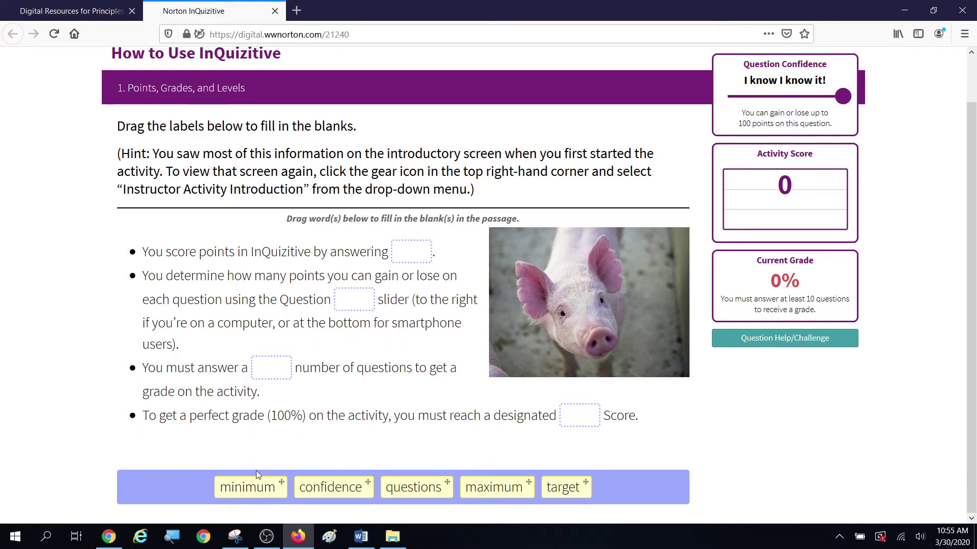
Step: Place questions, confidence and minimum in the first three blanks, then open Question Help/Challenge
left_click_drag(405, 486, 415, 253)
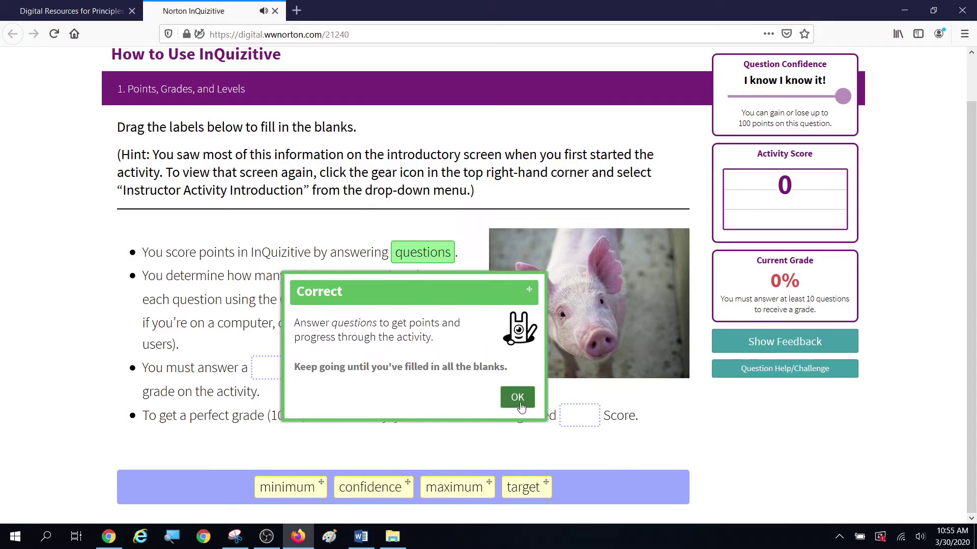
left_click(518, 397)
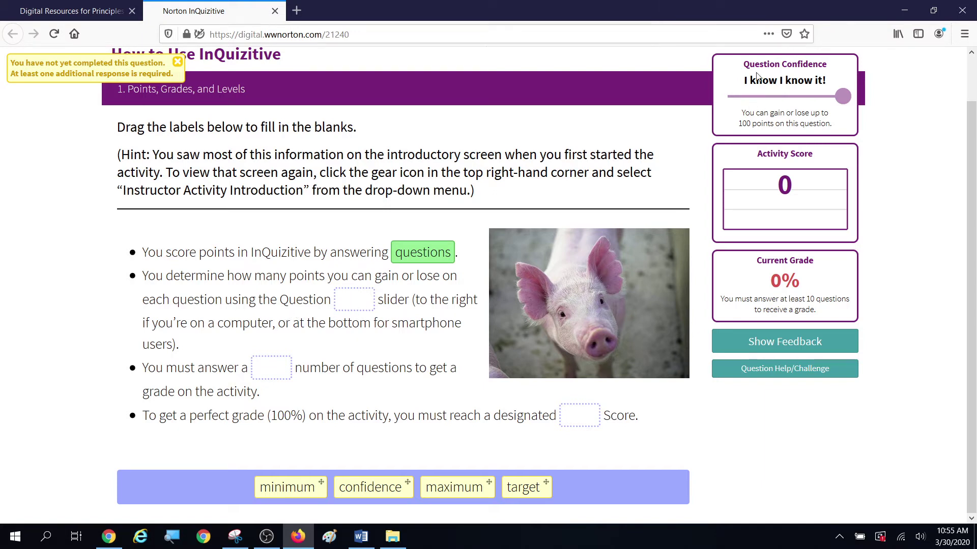
left_click_drag(370, 487, 356, 300)
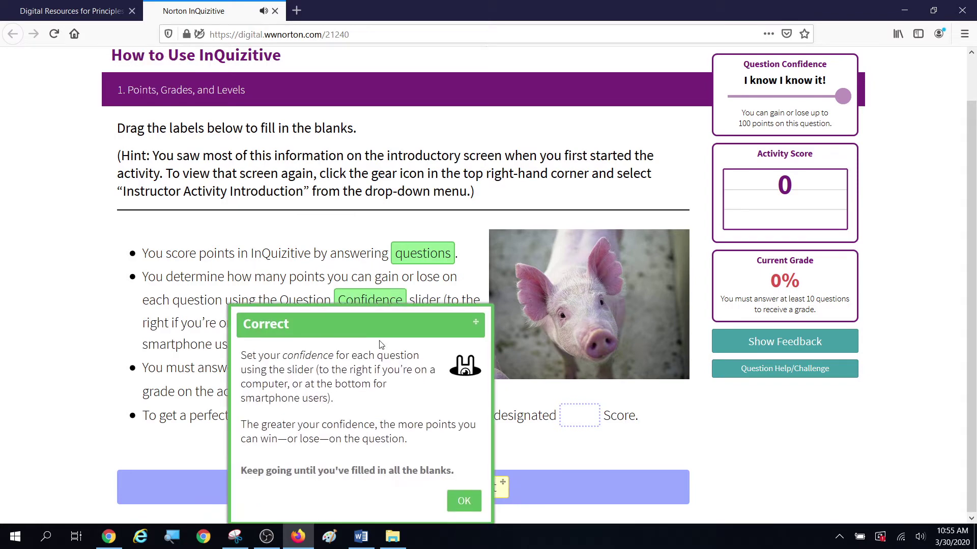
left_click(464, 500)
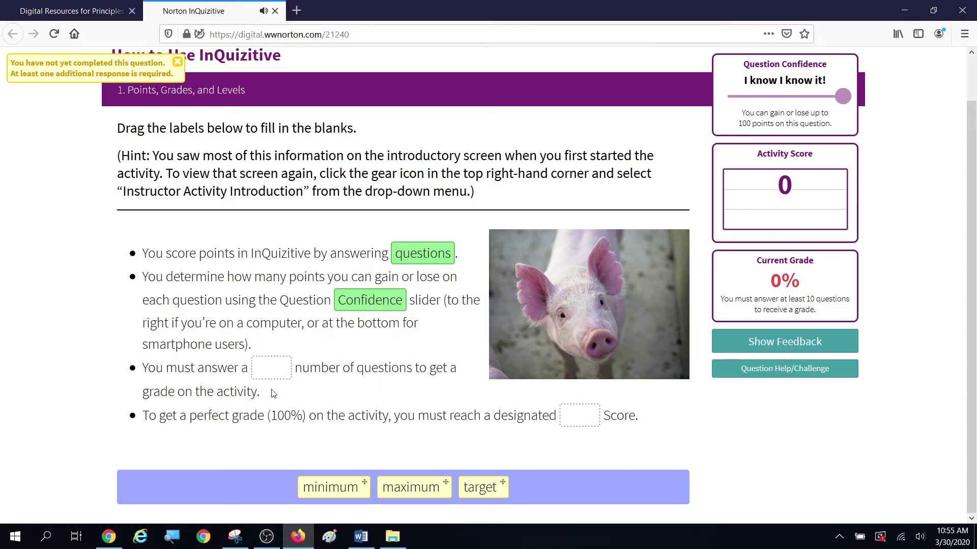
left_click_drag(330, 488, 271, 375)
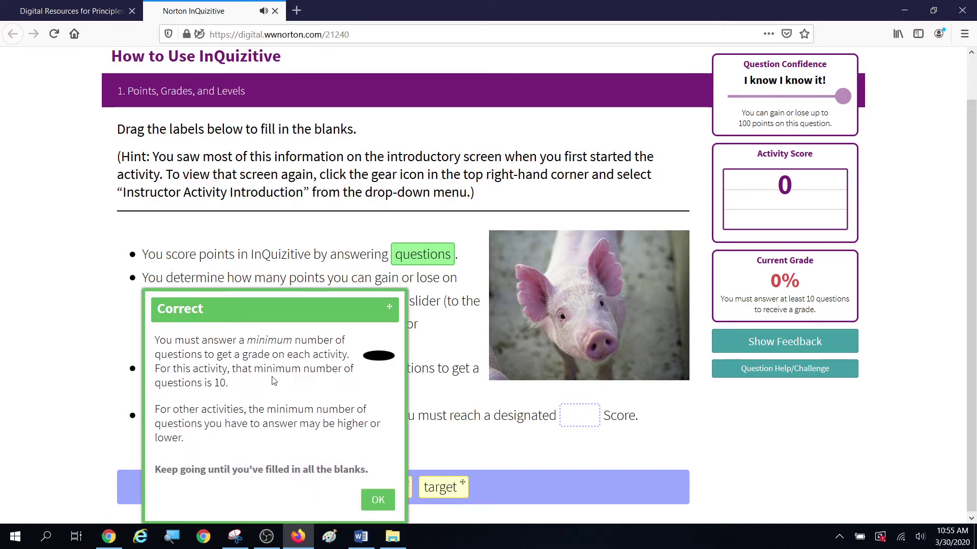
left_click(378, 499)
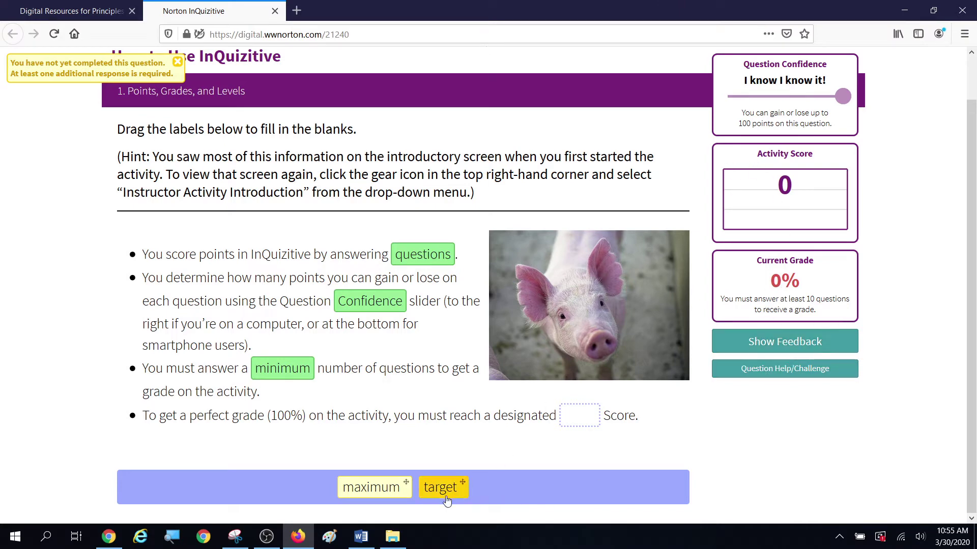
left_click(786, 373)
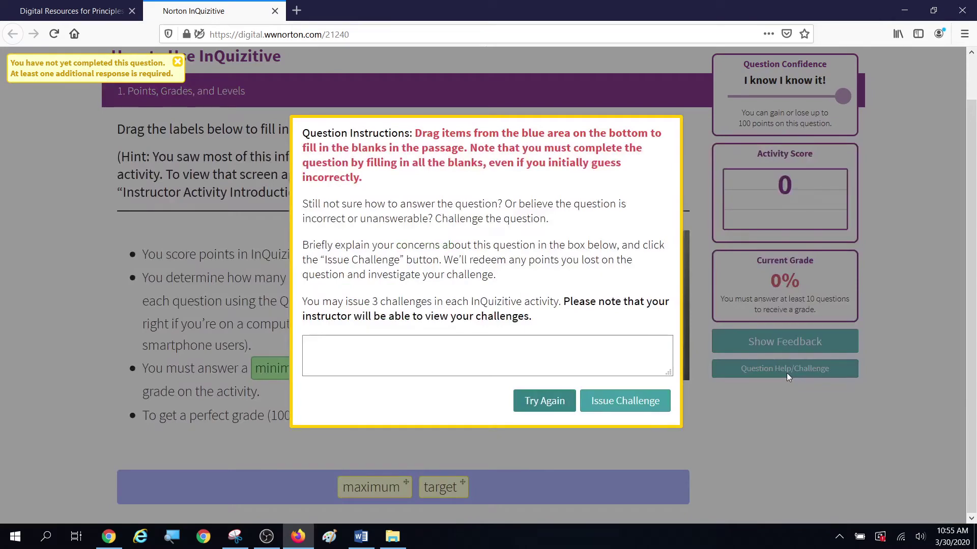
Step: Return from the challenge window and drag target into the blank before Score, reaching 100 points
left_click(560, 404)
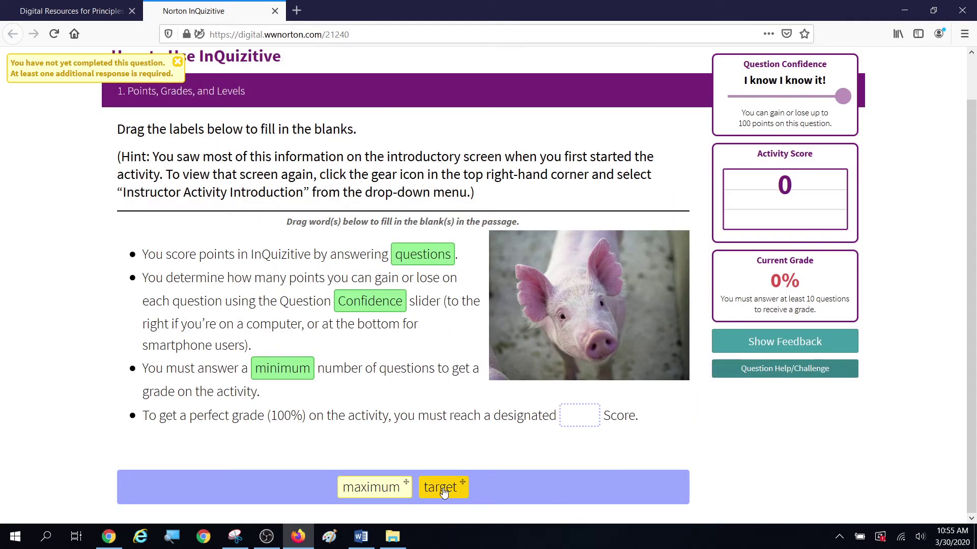
left_click_drag(443, 490, 566, 425)
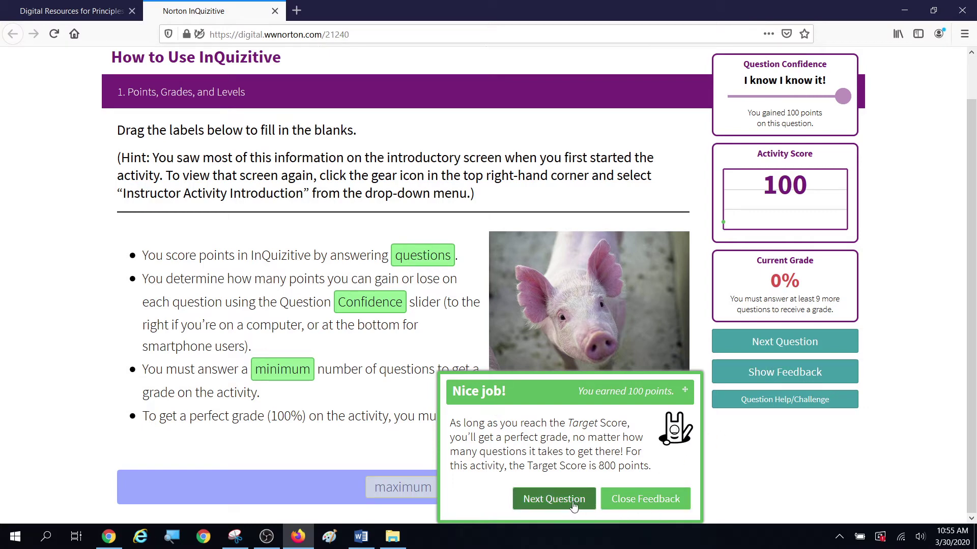
left_click(623, 500)
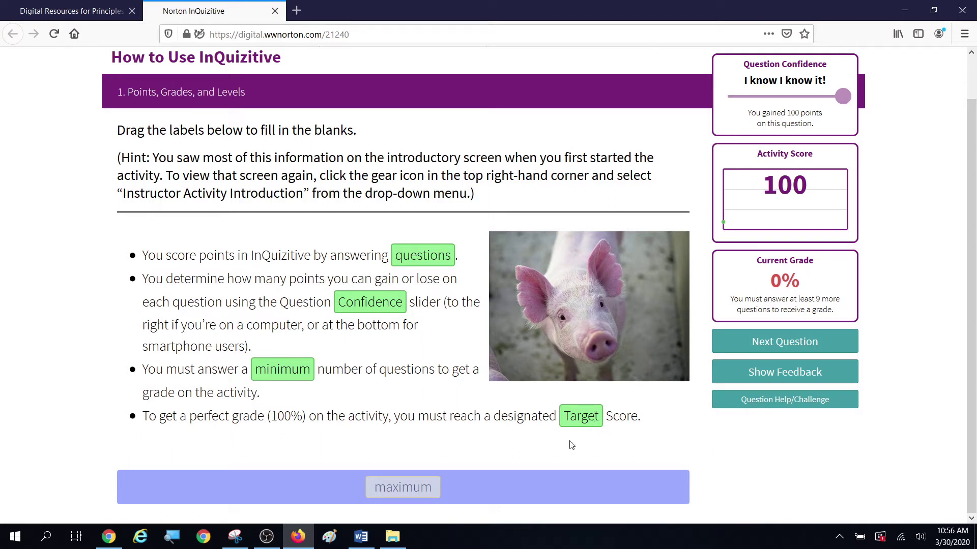
scroll(910, 173, "up", 1)
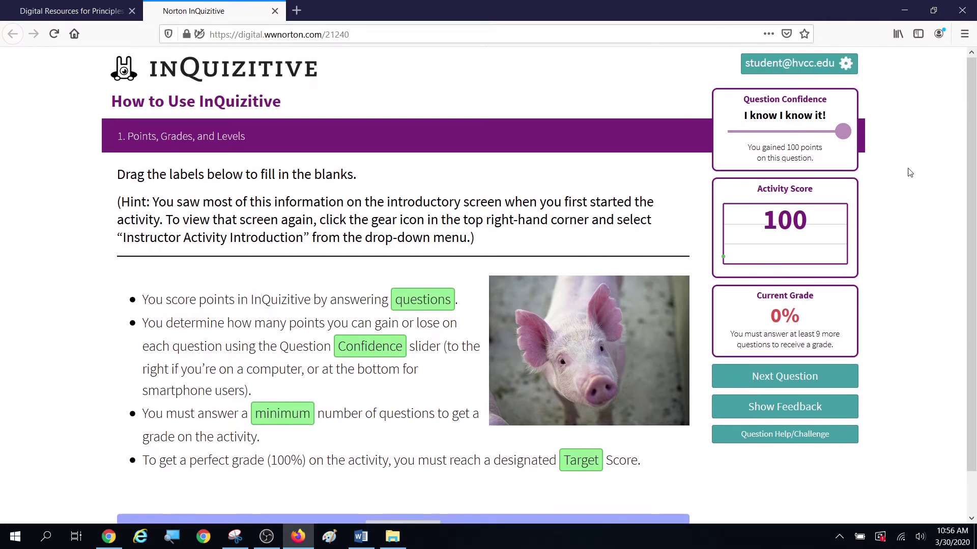
scroll(696, 236, "down", 1)
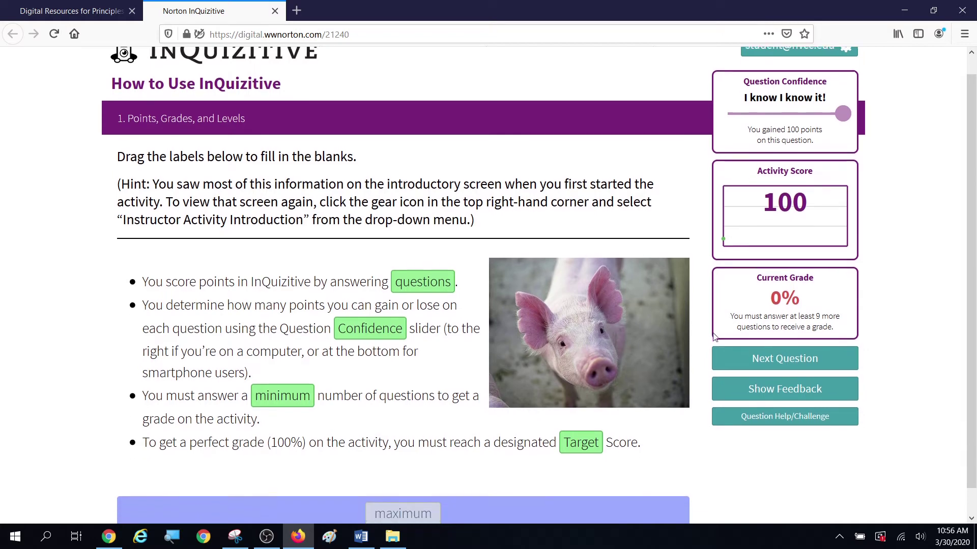
Step: Go to the next question and set the confidence slider to its lowest level
left_click(779, 342)
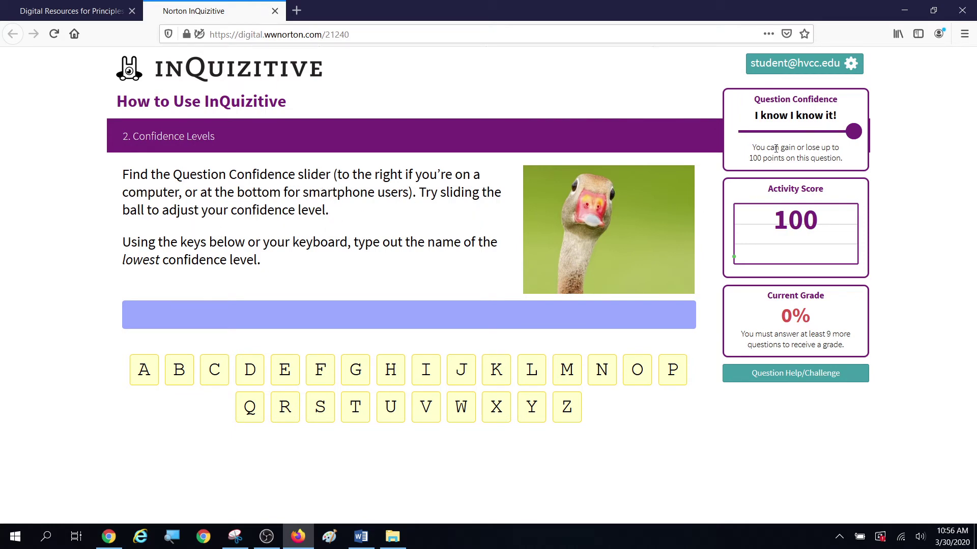
left_click_drag(854, 137, 833, 143)
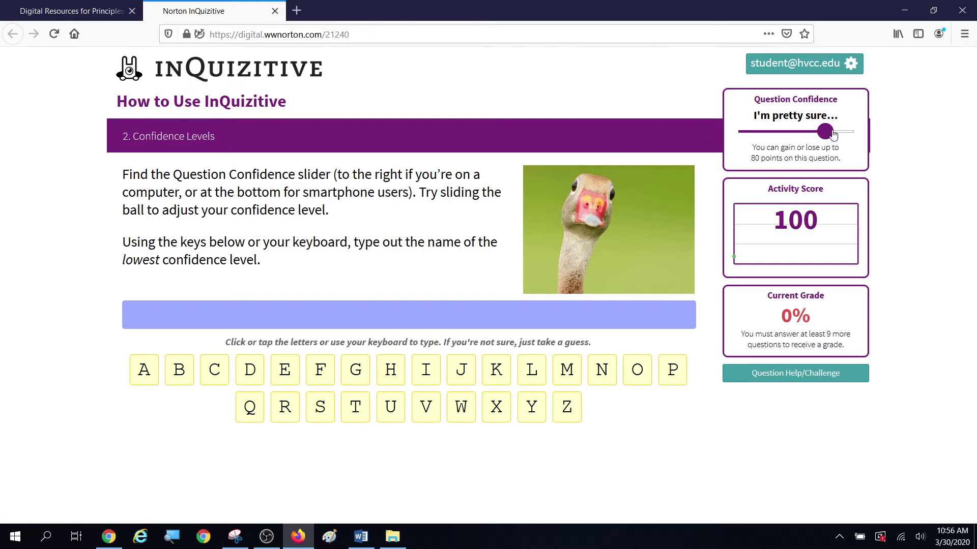
left_click_drag(832, 134, 852, 134)
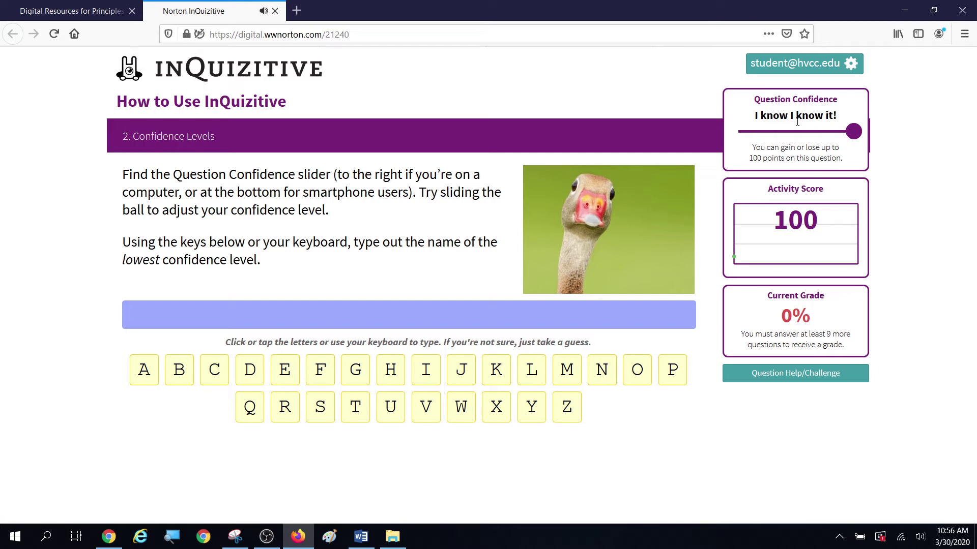
left_click_drag(850, 137, 752, 138)
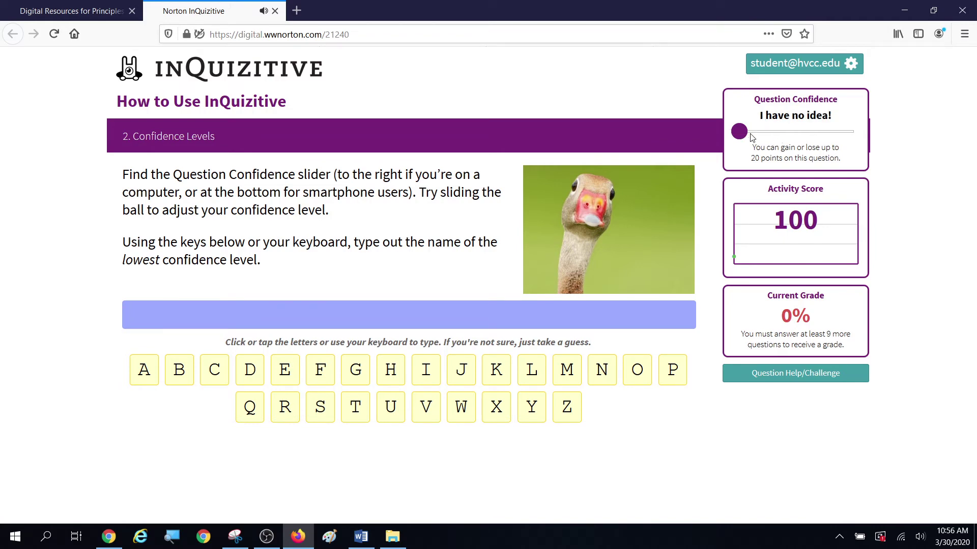
Step: Spell 'I have no idea!' with the on-screen letter keys for 20 points, then continue
left_click(426, 370)
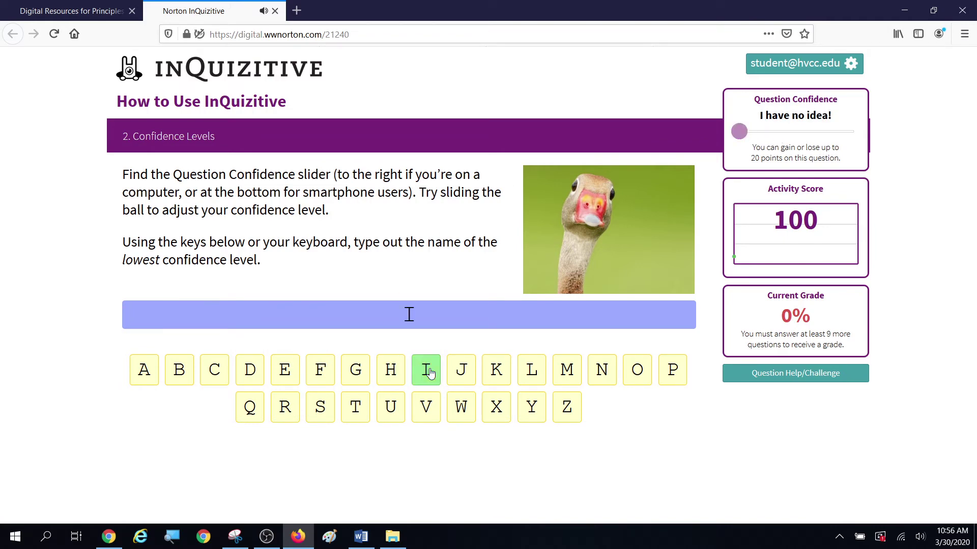
left_click(391, 370)
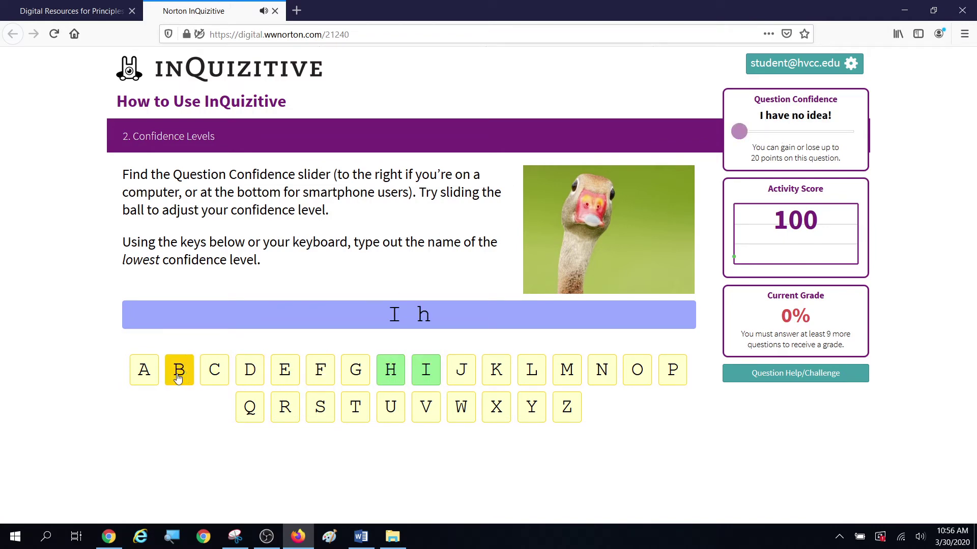
left_click(143, 370)
left_click(428, 414)
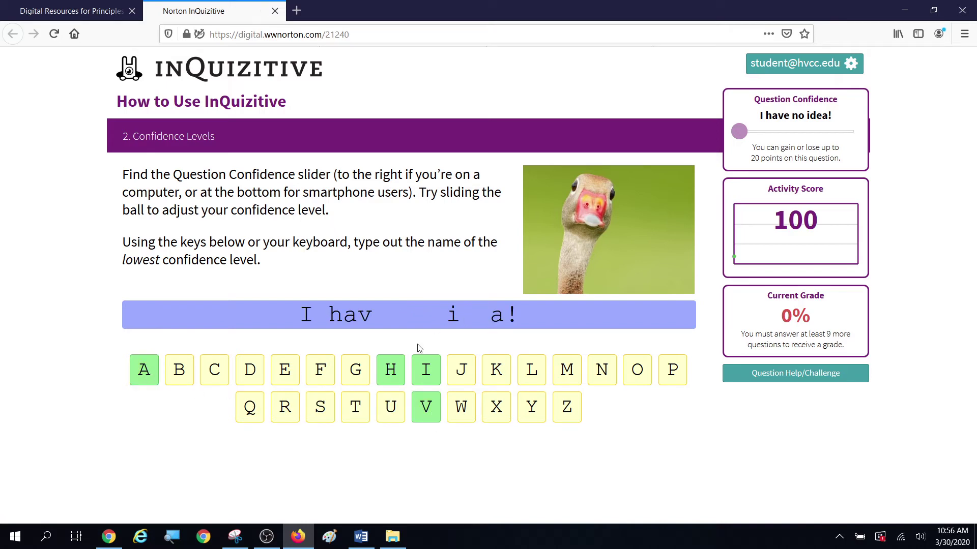
left_click(285, 369)
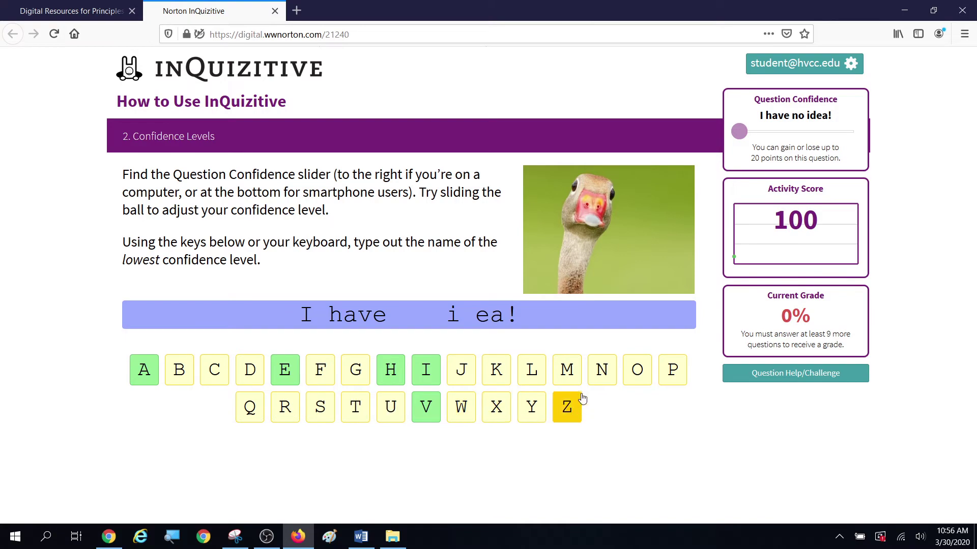
left_click(602, 375)
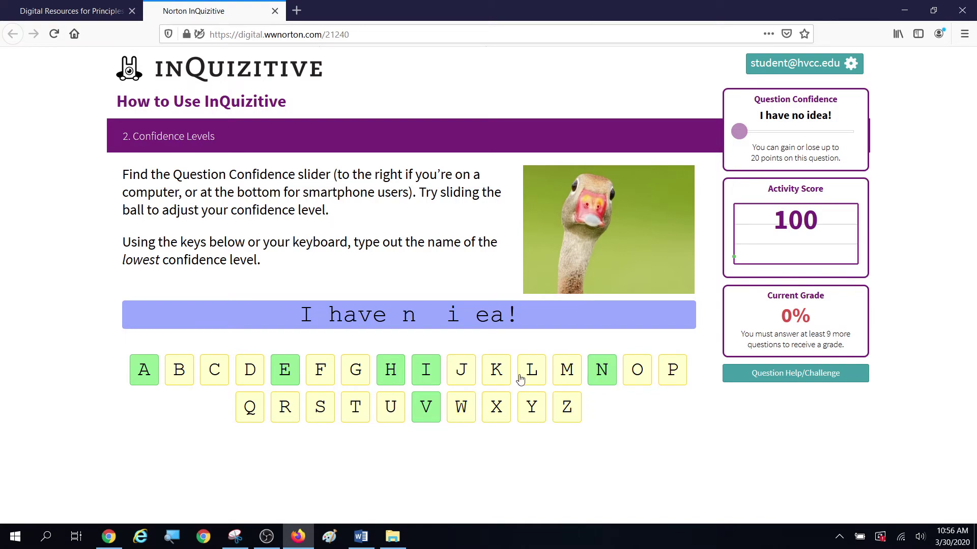
left_click(638, 372)
left_click(250, 370)
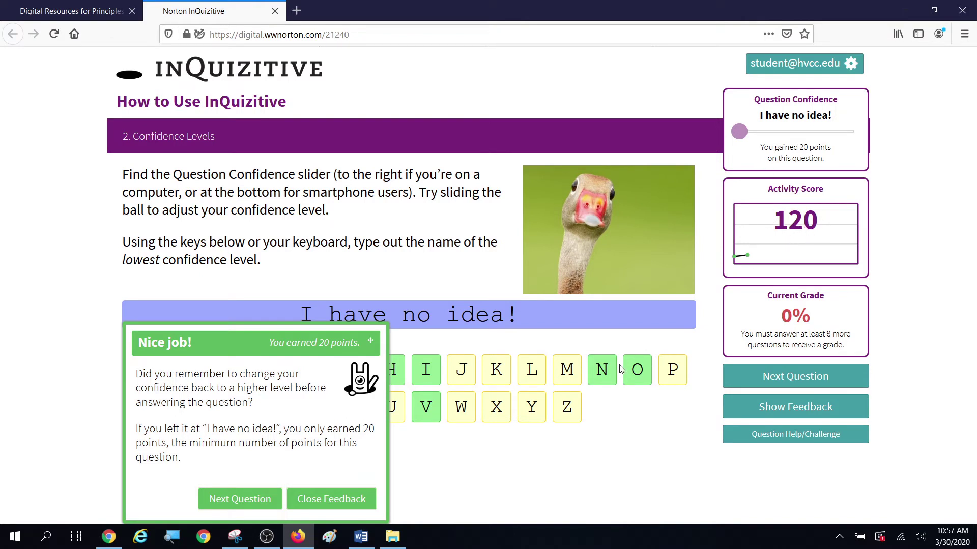
left_click(244, 505)
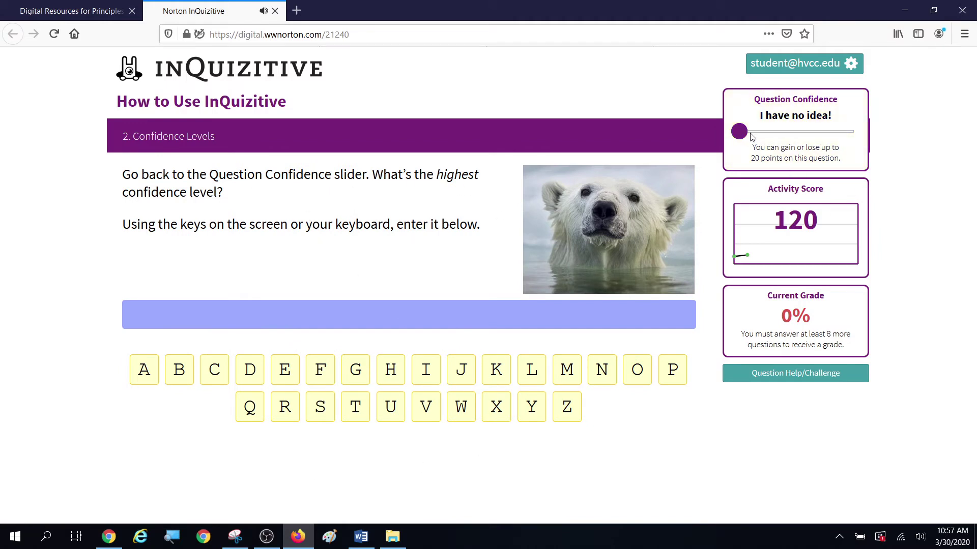
Step: At the highest confidence level, answer "I know I know it!" and move to the next question
left_click_drag(740, 132, 913, 141)
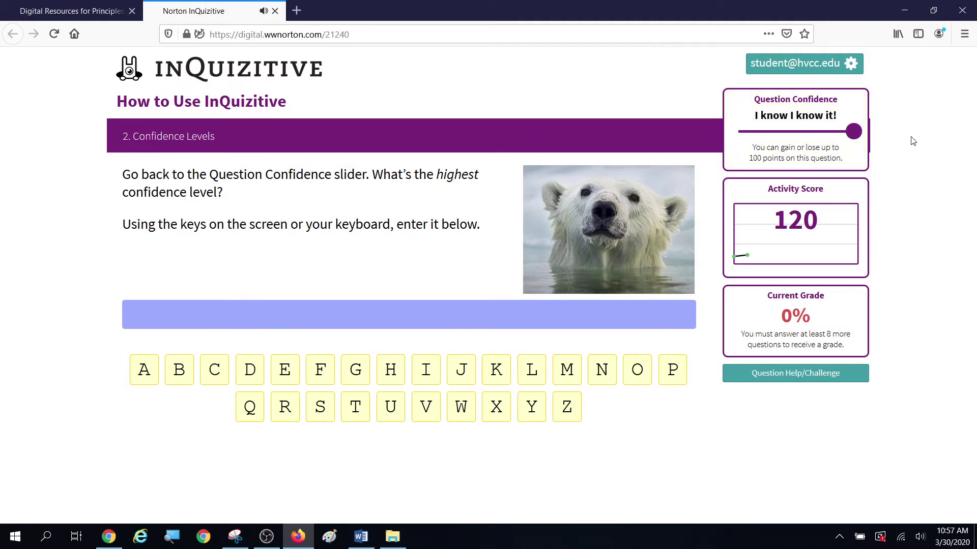
left_click(425, 371)
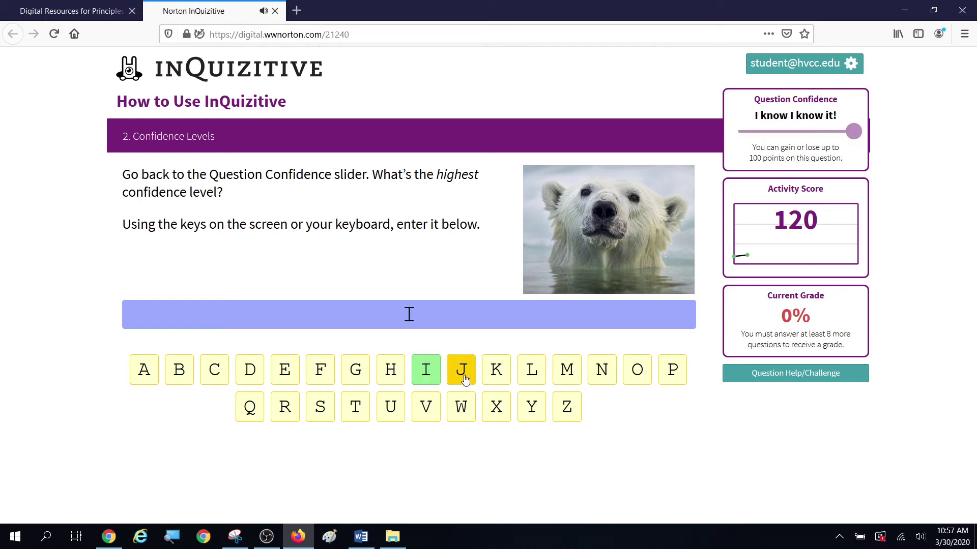
left_click(496, 370)
left_click(601, 369)
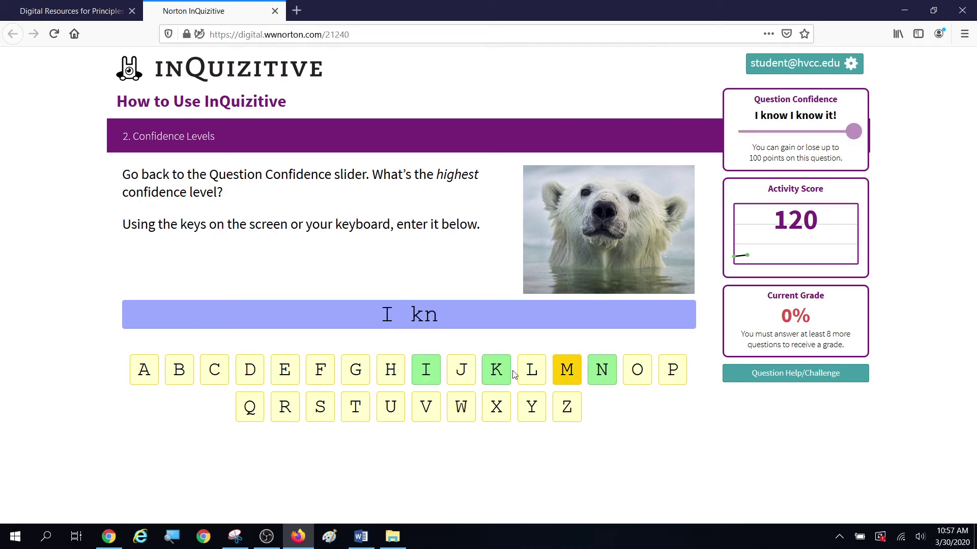
left_click(637, 370)
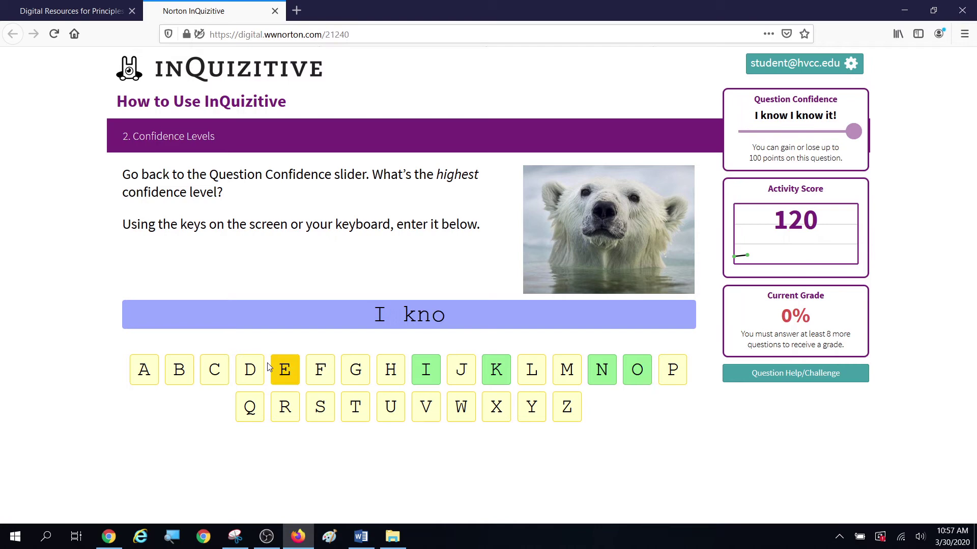
left_click(461, 407)
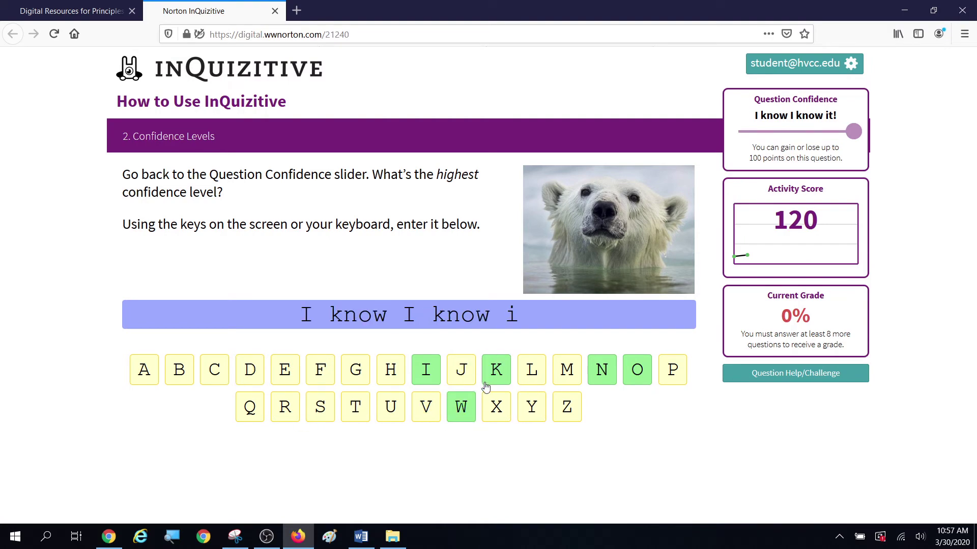
left_click(355, 407)
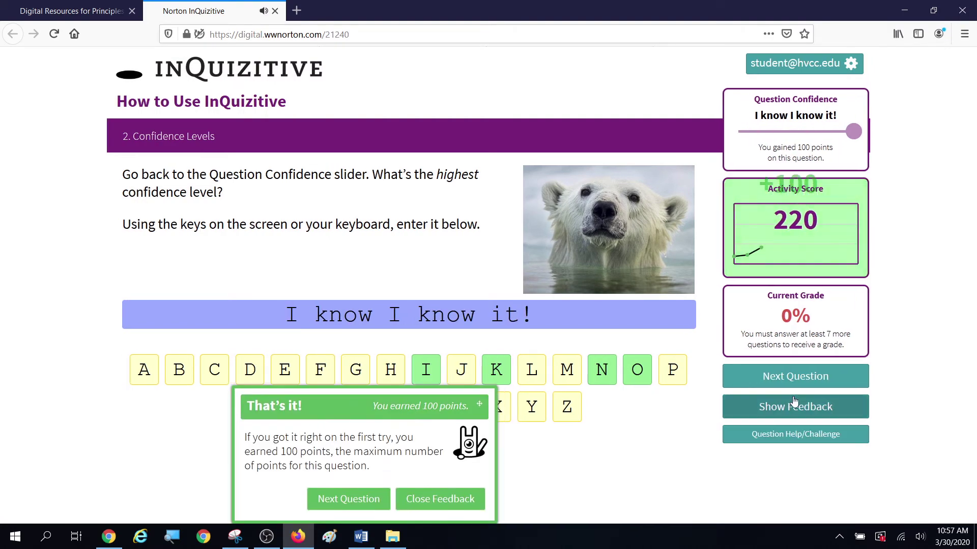
left_click(376, 505)
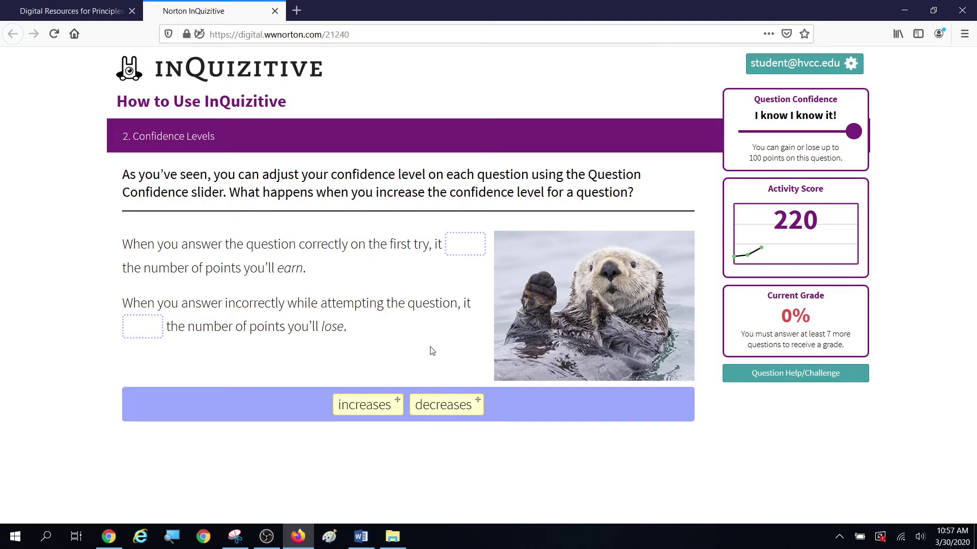
Step: Drop "increases" into both blanks of the Confidence Levels question
left_click_drag(365, 404, 468, 243)
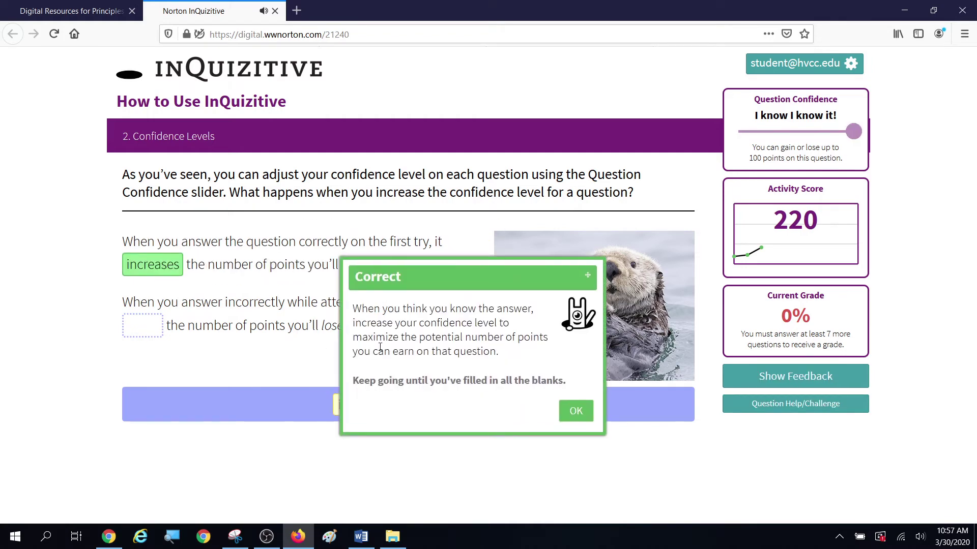
left_click(576, 413)
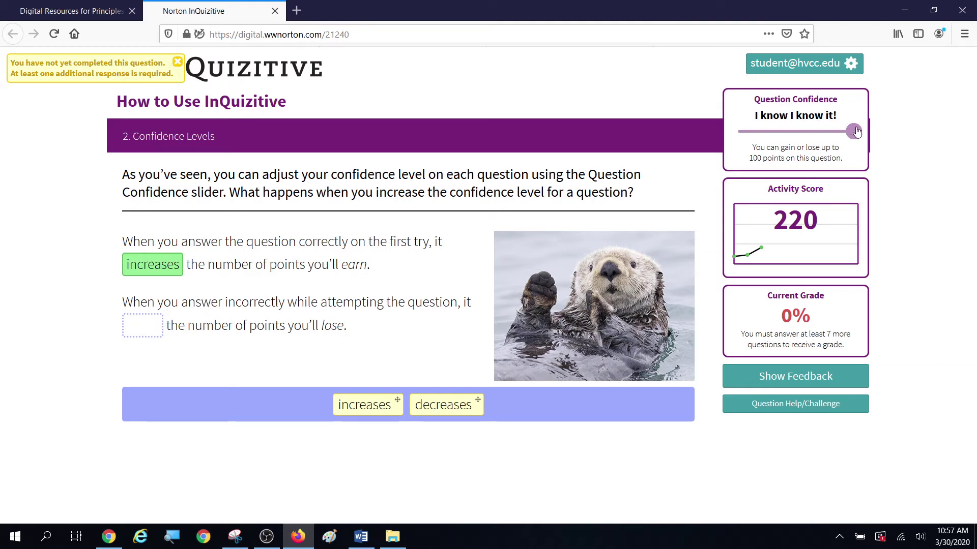
left_click_drag(366, 405, 147, 329)
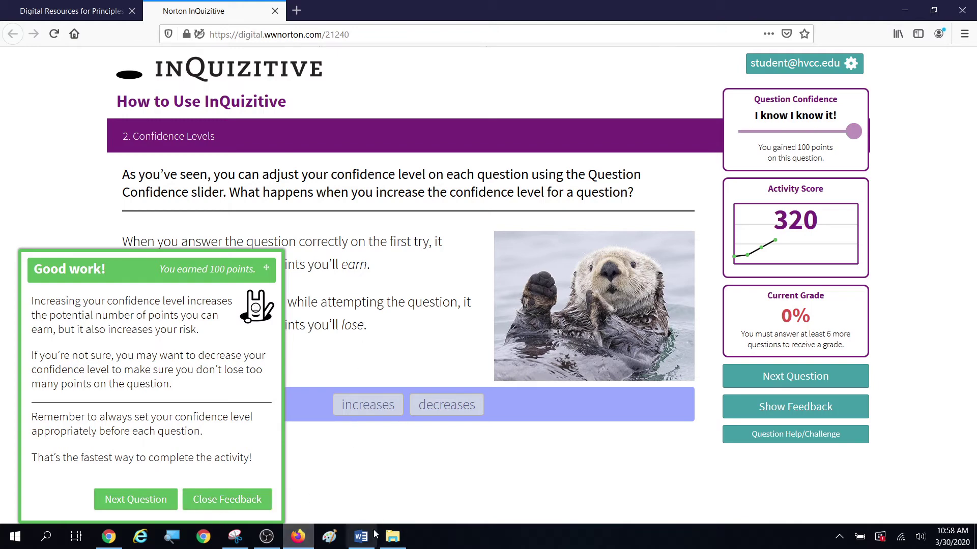
Step: Continue past the feedback and Level 2 notice to the devices question
left_click(159, 498)
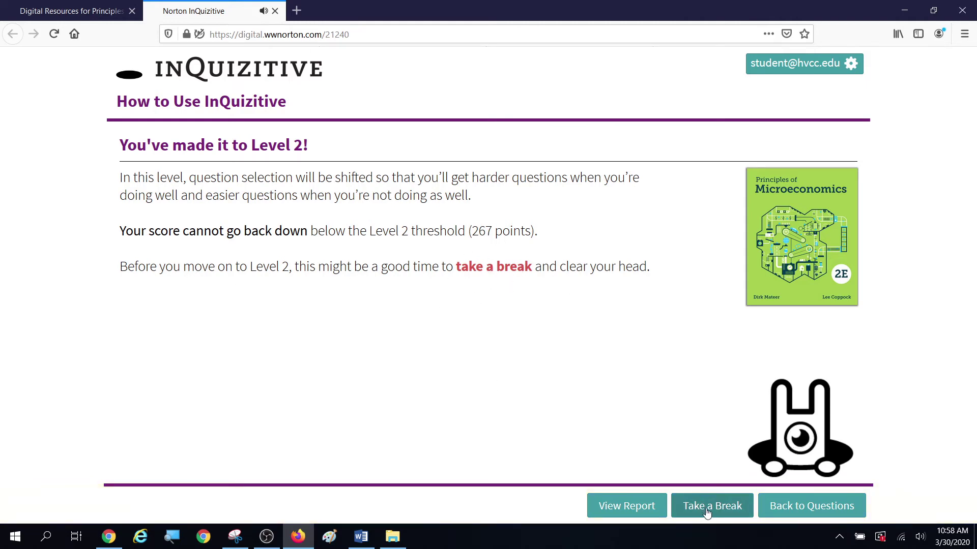
left_click(797, 512)
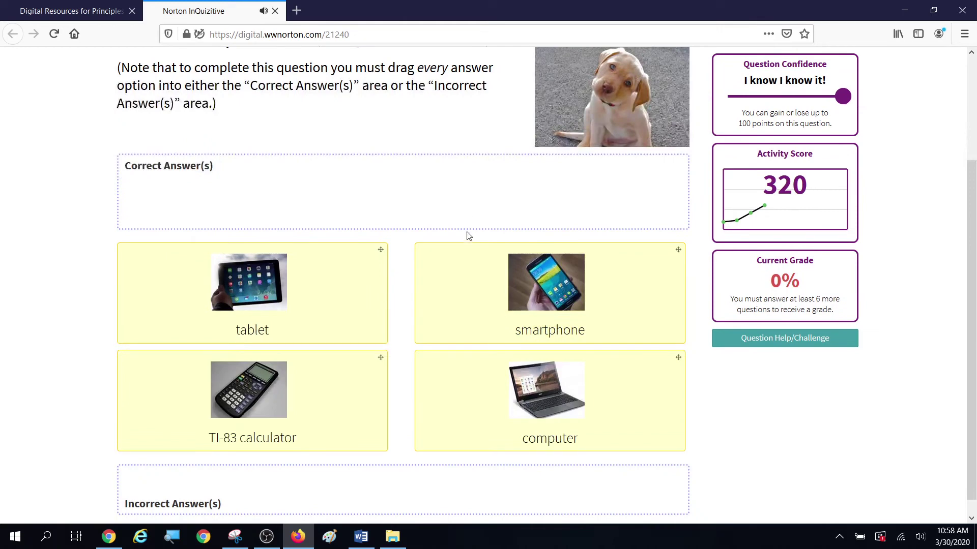
Step: Mark tablet, smartphone and computer as correct and the TI-83 calculator as incorrect
scroll(467, 233, "up", 2)
left_click_drag(238, 354, 245, 257)
scroll(473, 390, "down", 3)
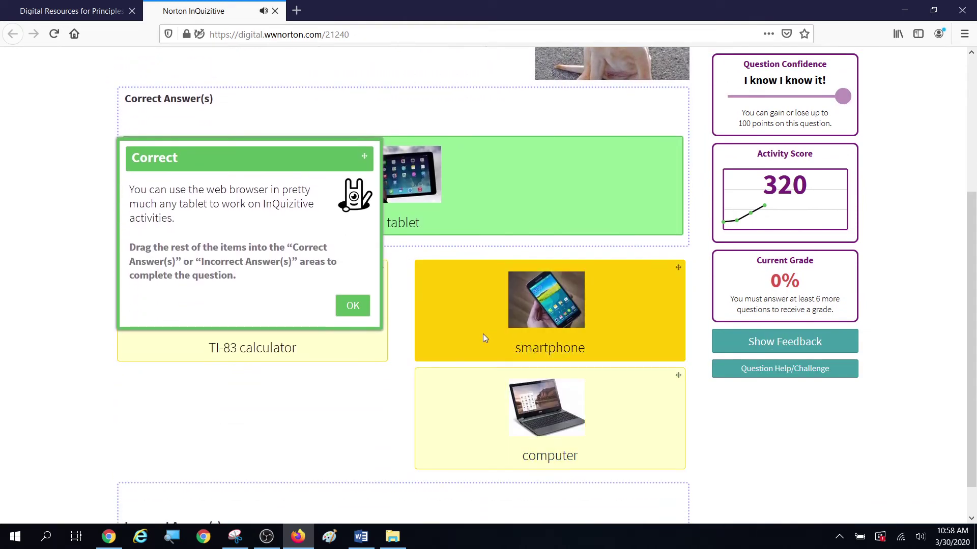
left_click_drag(483, 333, 498, 219)
scroll(512, 376, "down", 2)
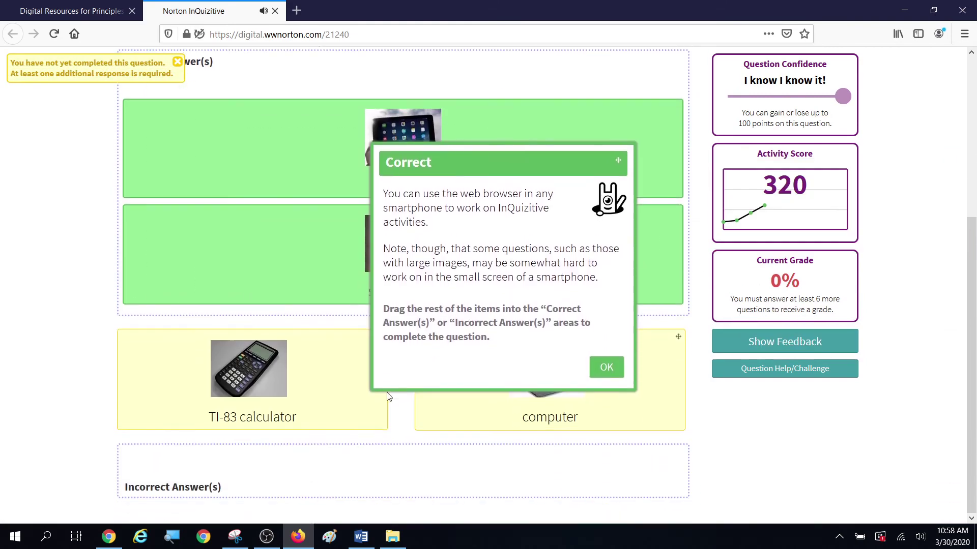
left_click_drag(275, 383, 274, 473)
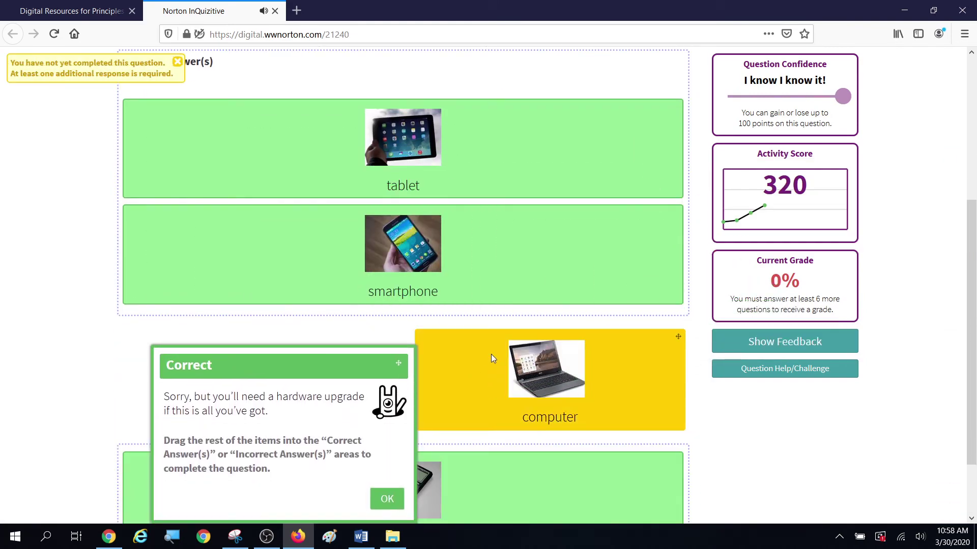
left_click_drag(492, 354, 479, 255)
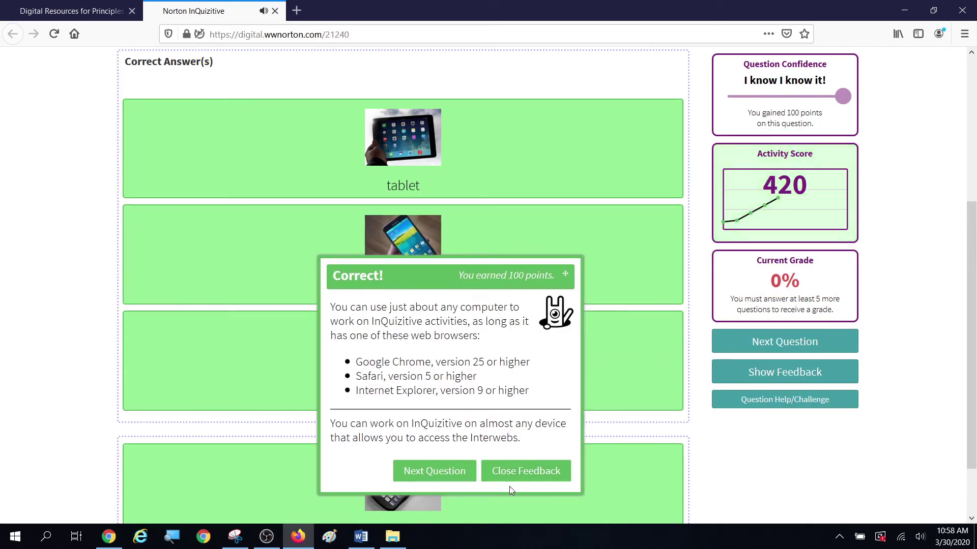
left_click(425, 477)
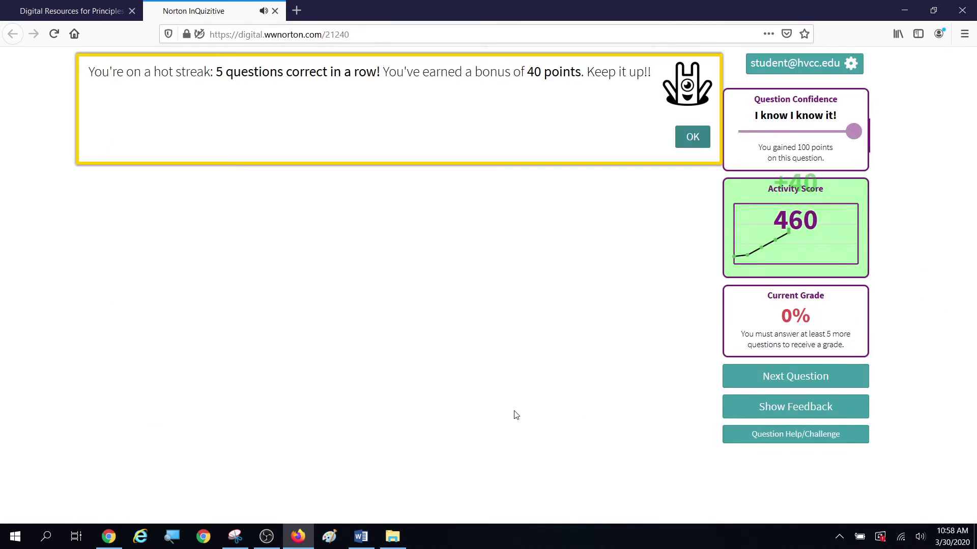
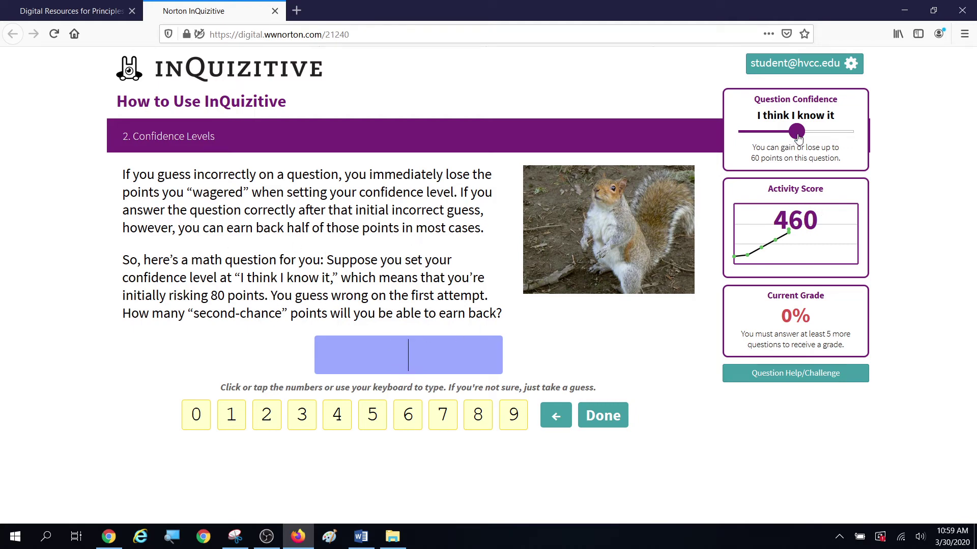
Step: Answer 40 at 'I think I know it' confidence and continue to the next question
left_click_drag(797, 137, 814, 134)
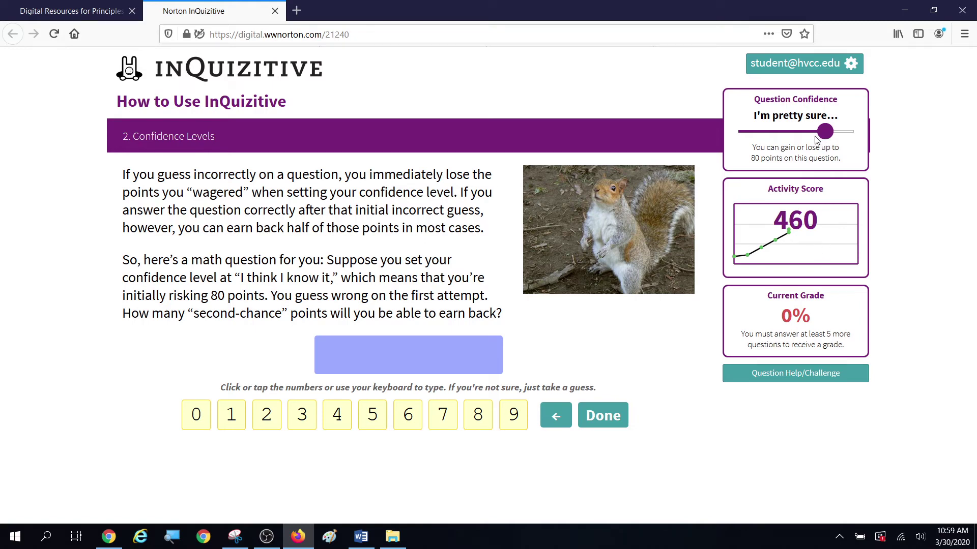
left_click_drag(817, 137, 806, 140)
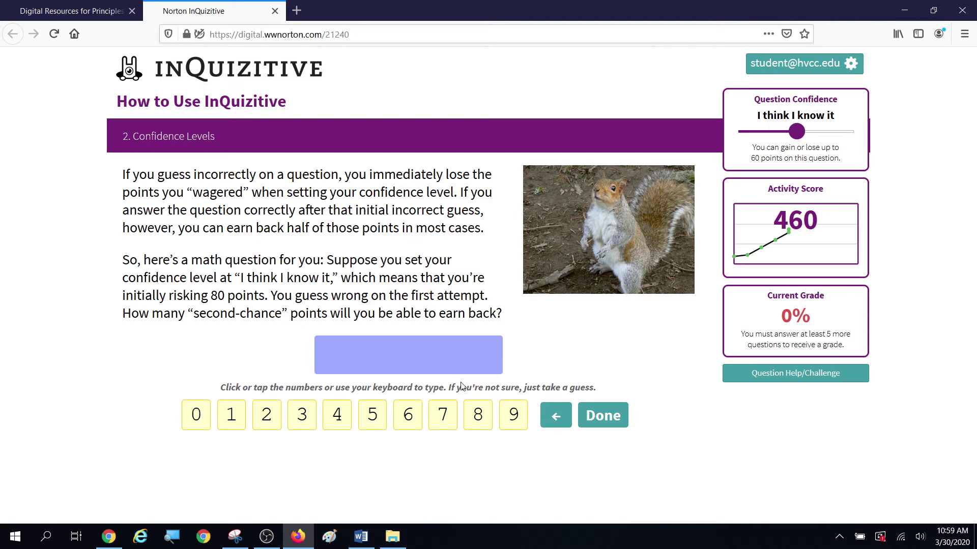
left_click(336, 416)
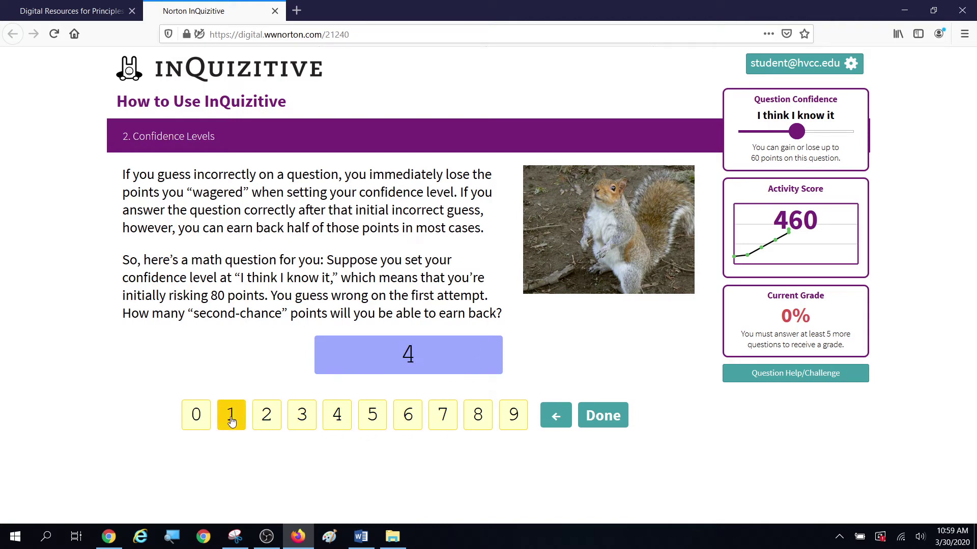
left_click(198, 417)
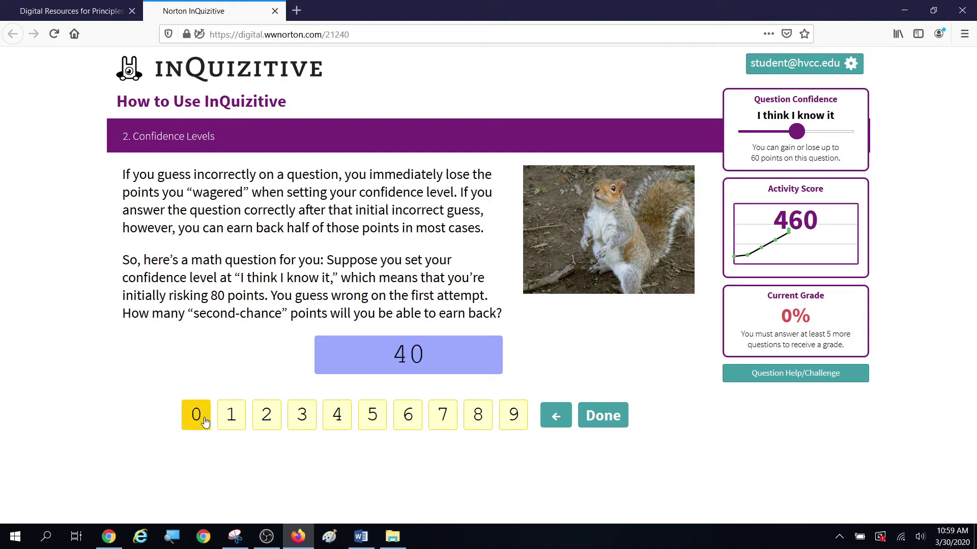
left_click(604, 422)
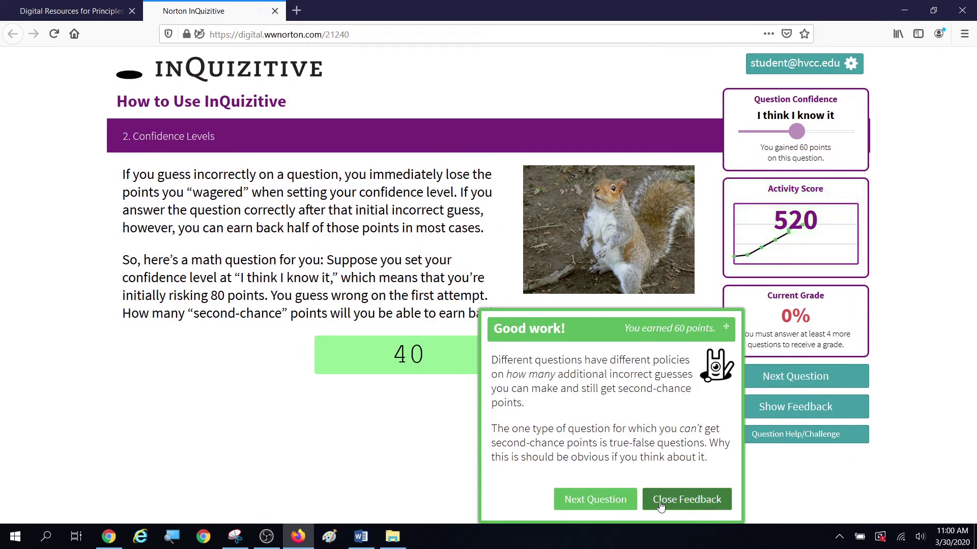
left_click(583, 503)
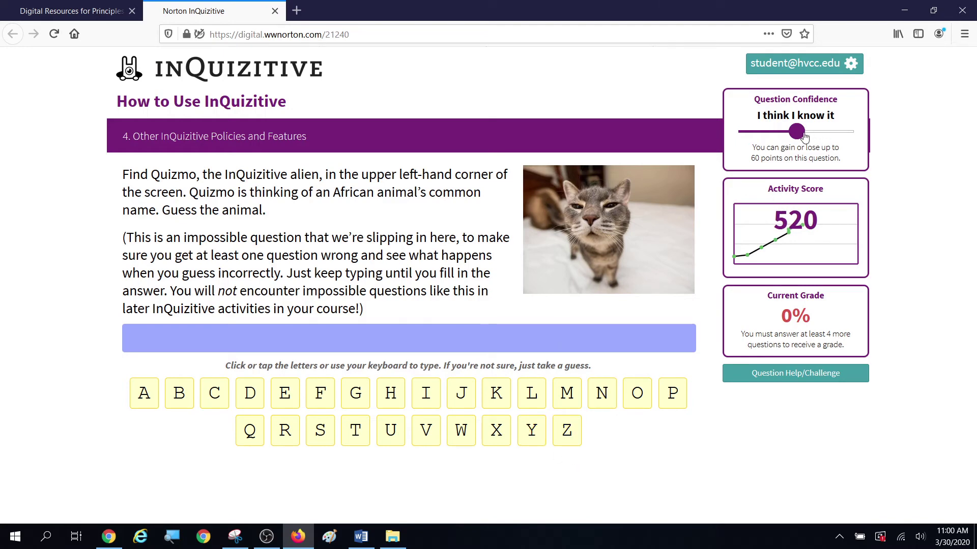
Step: Set confidence to 'I'm pretty sure', guess L wrongly, and choose Try Again
left_click(825, 134)
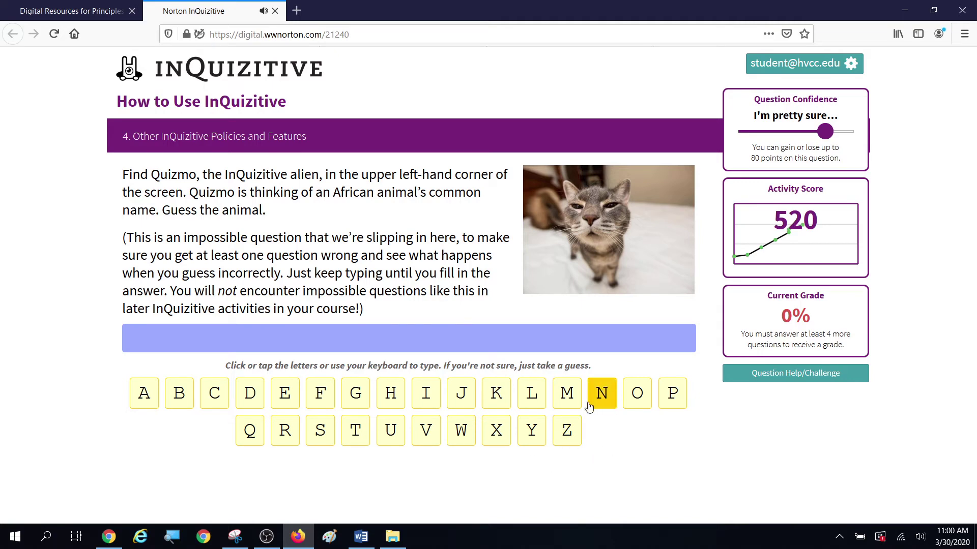
left_click(532, 399)
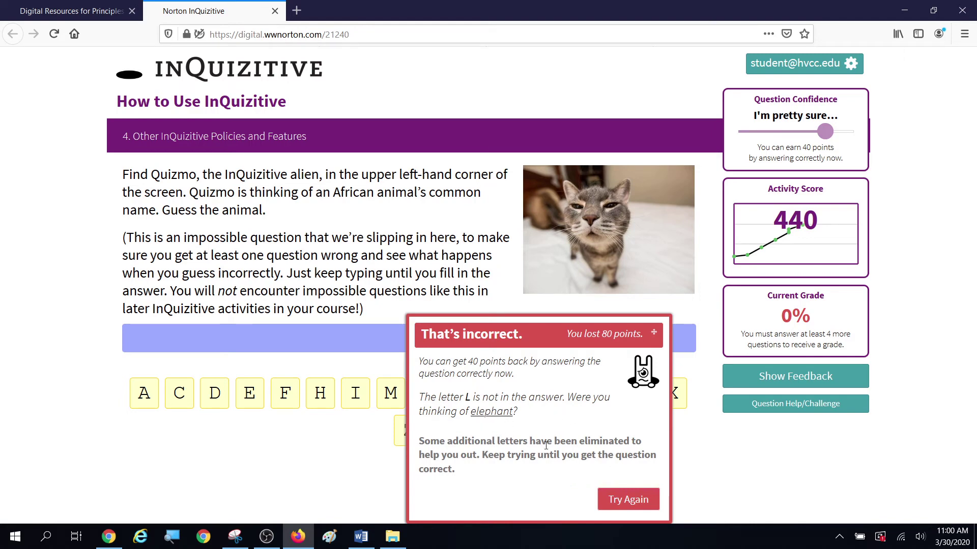
left_click(622, 498)
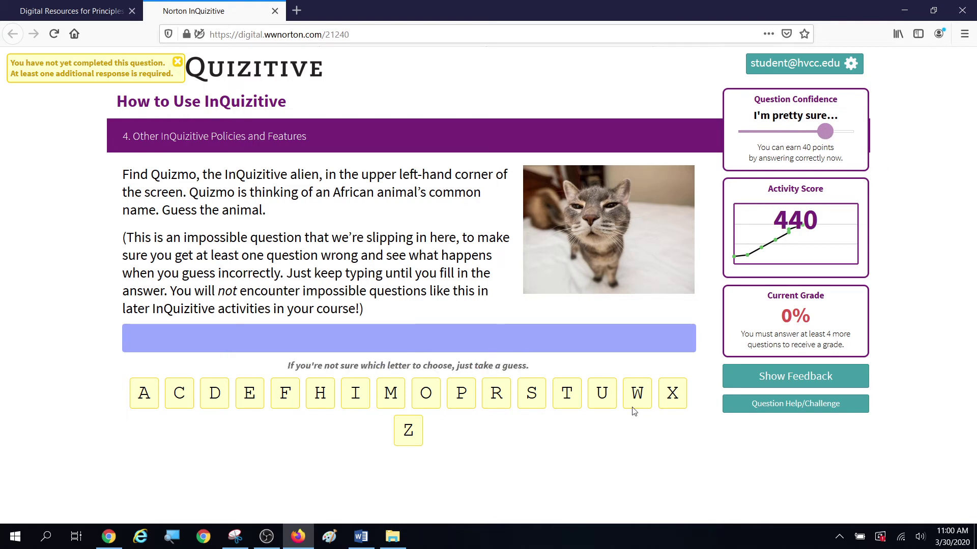
Step: Guess letters H, I, P, T, O, M, U, S and A to spell hippopotamus
left_click(321, 399)
left_click(353, 396)
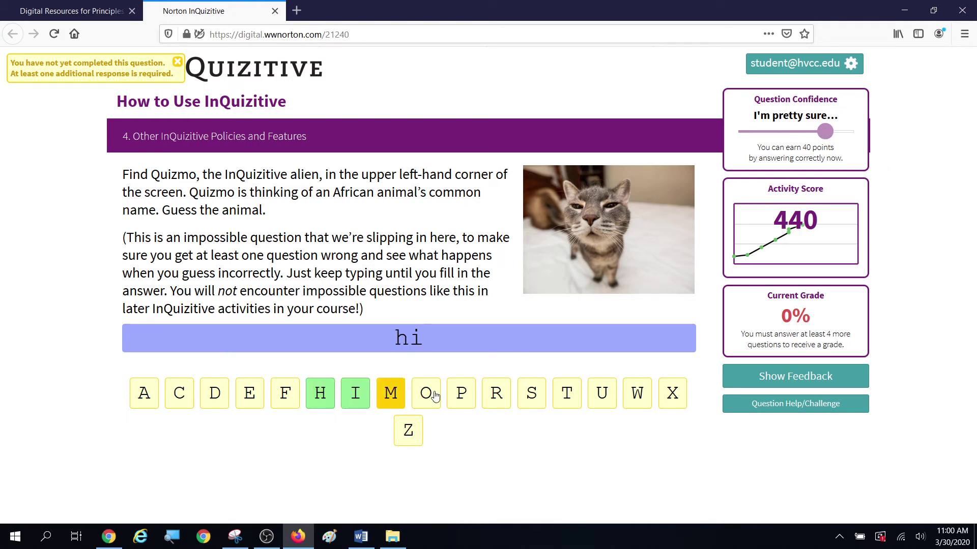
double_click(462, 395)
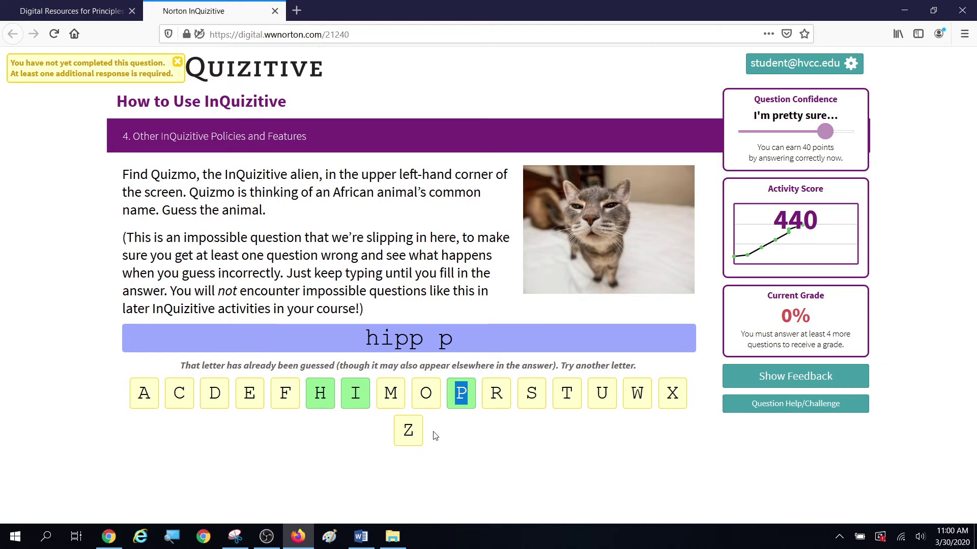
left_click(568, 396)
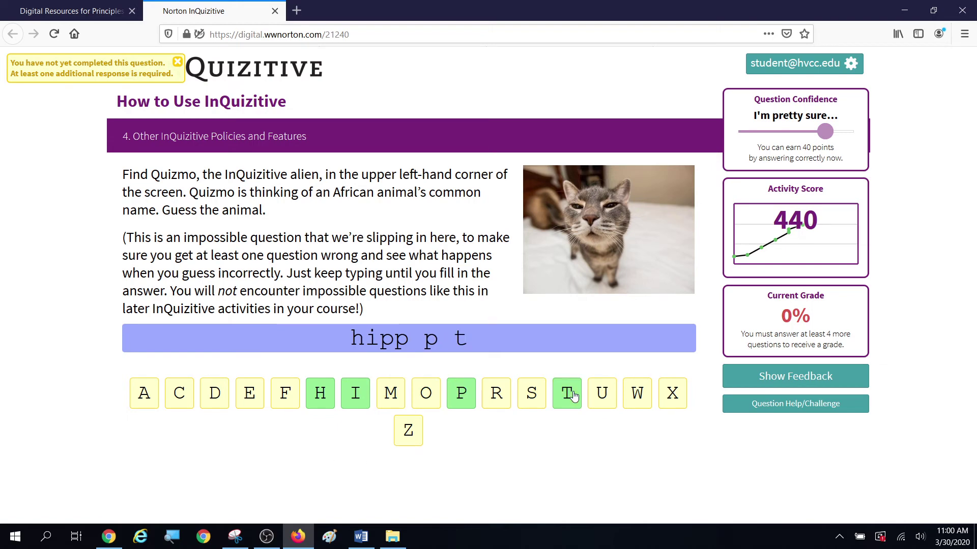
left_click(427, 399)
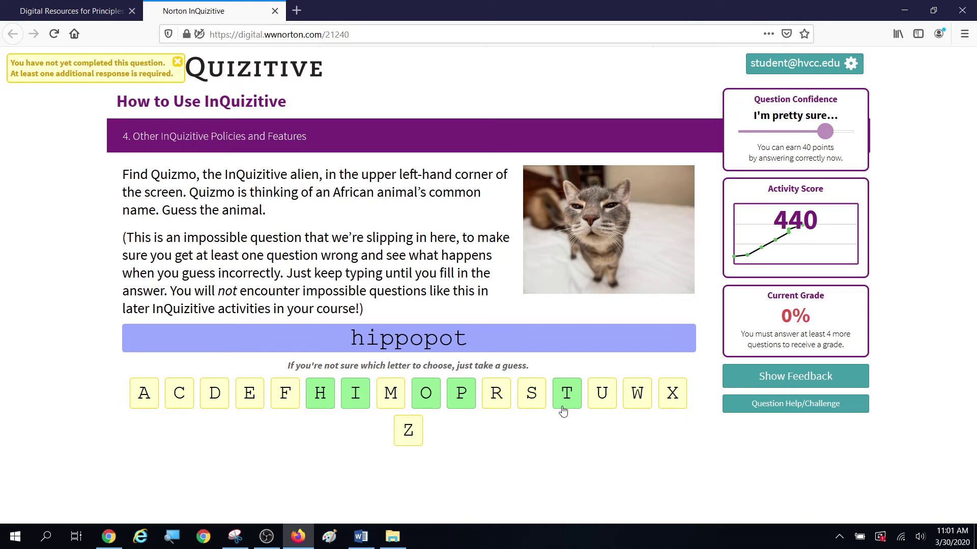
left_click(384, 398)
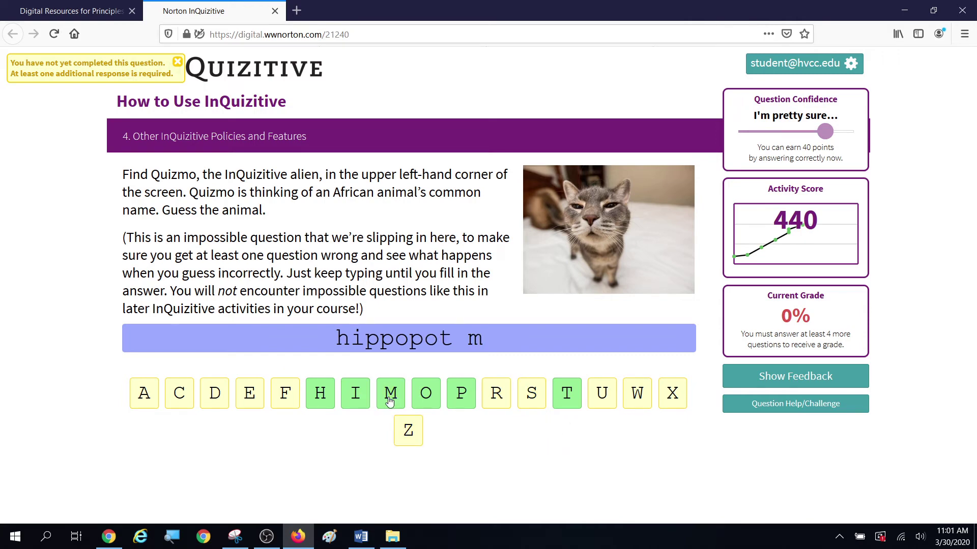
left_click(607, 401)
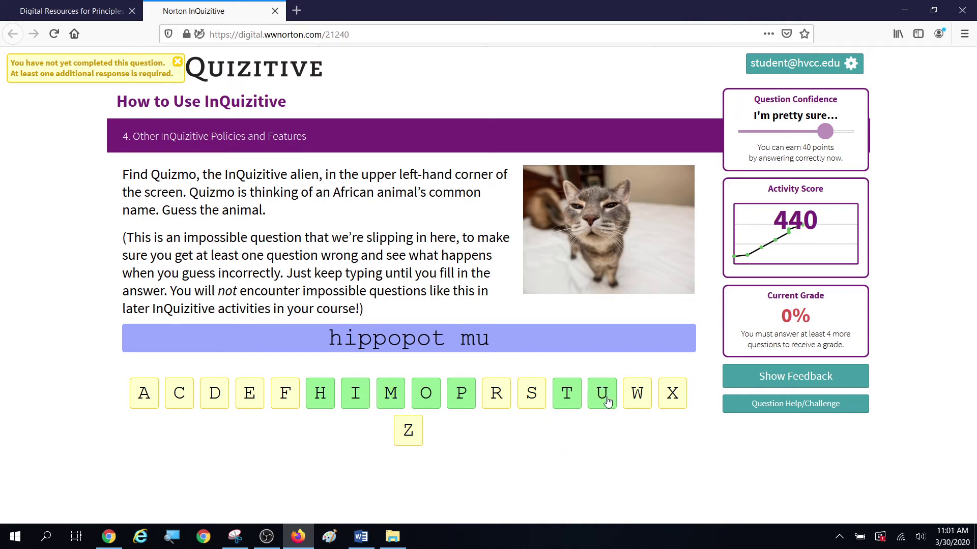
left_click(527, 394)
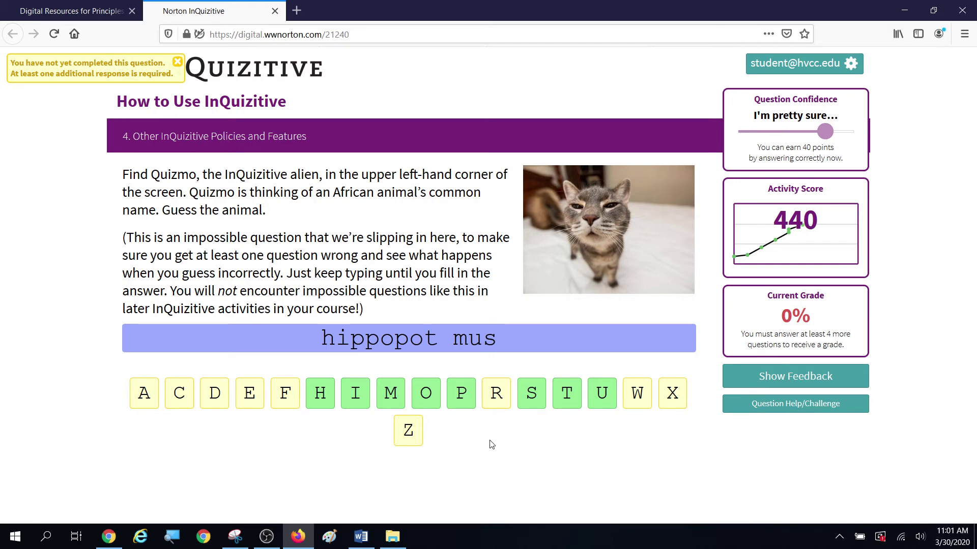
left_click(145, 394)
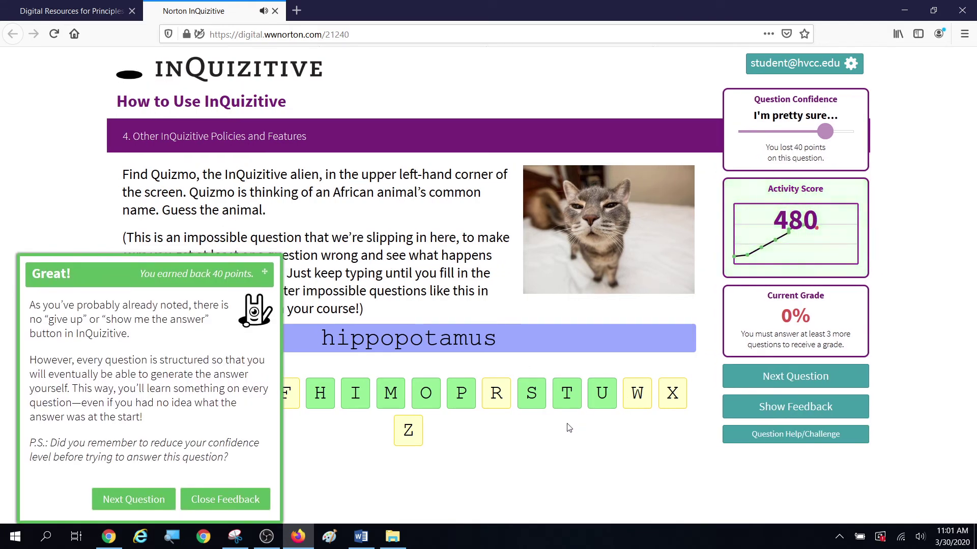
Step: On the grade-calculation question, fill the blanks with 50% and then 100%
left_click(137, 500)
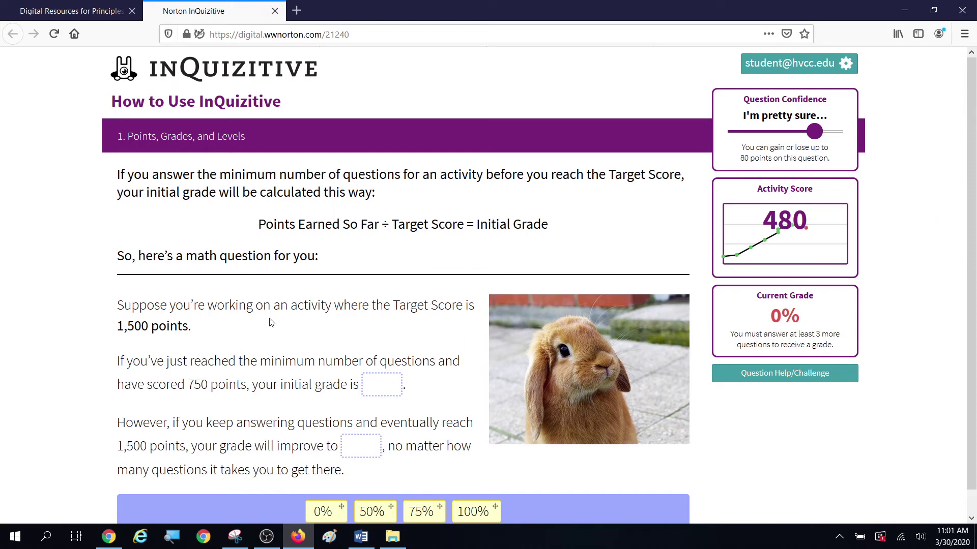
scroll(369, 301, "down", 1)
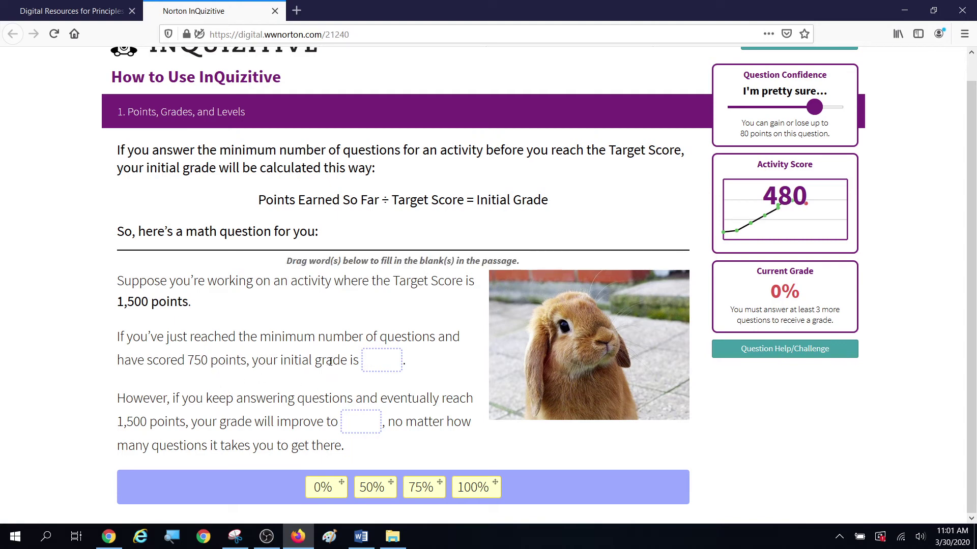
left_click_drag(374, 489, 377, 362)
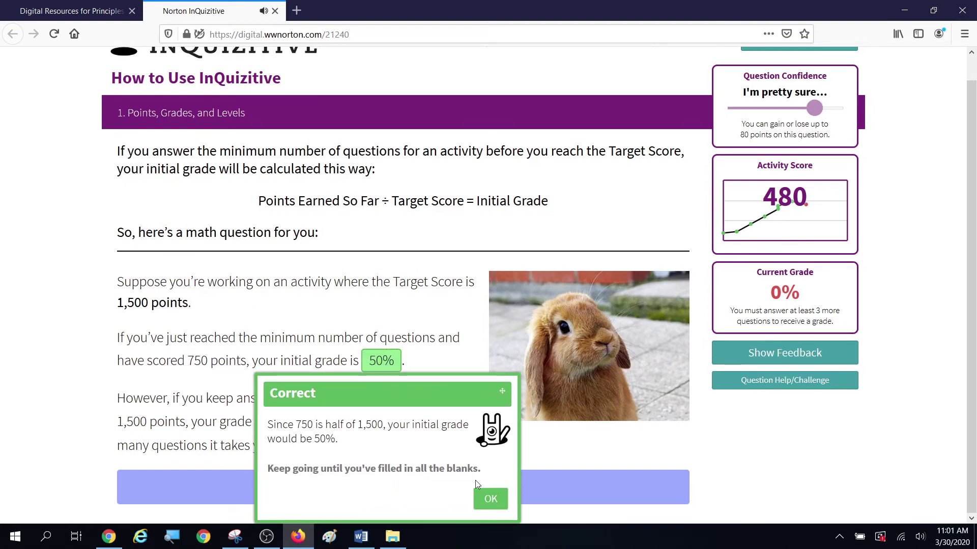
left_click(489, 501)
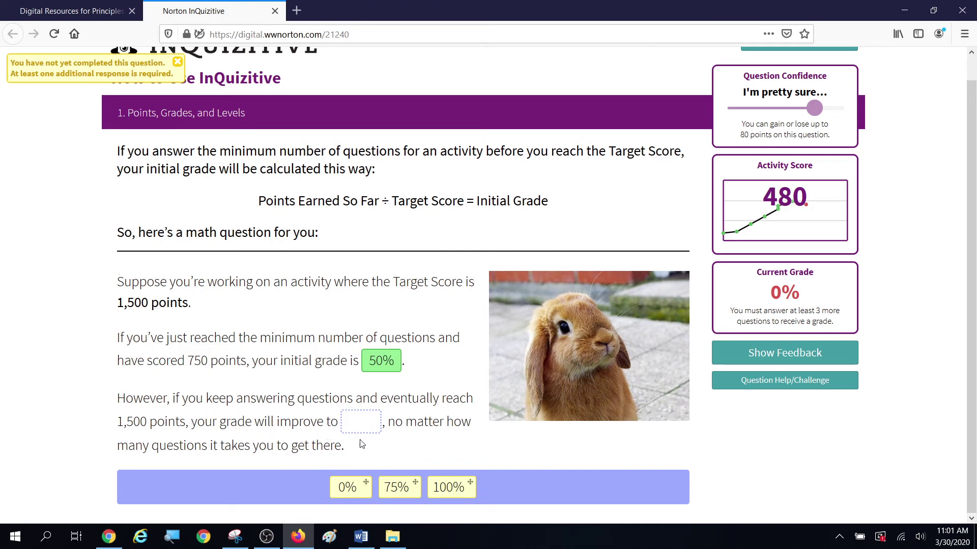
left_click_drag(444, 495, 359, 429)
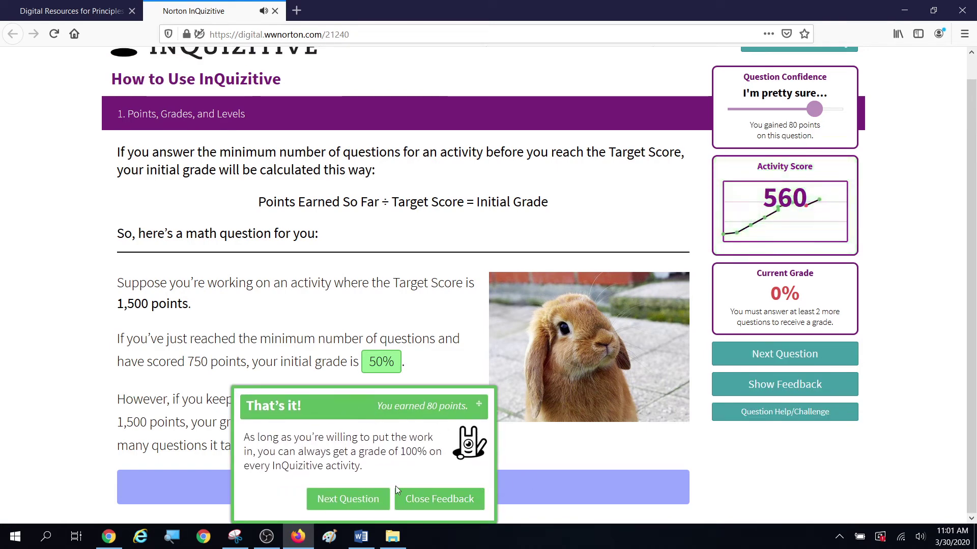
left_click(437, 499)
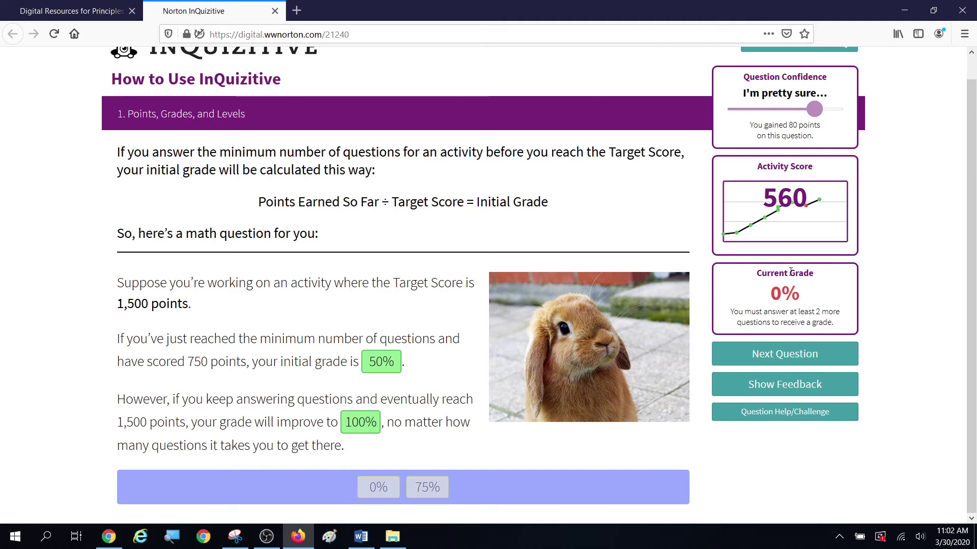
Step: Advance past the Level 3 milestone notice and return to the questions
left_click(767, 358)
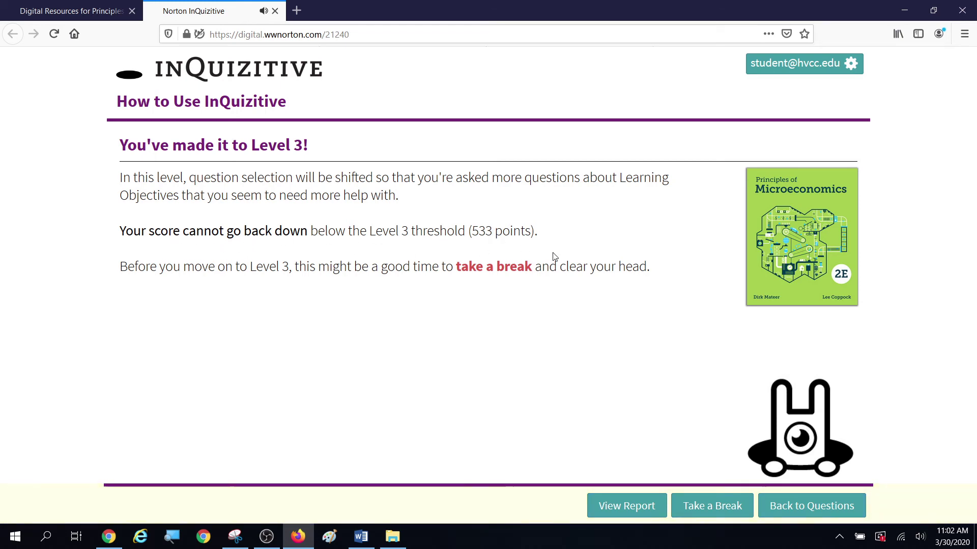
left_click(803, 510)
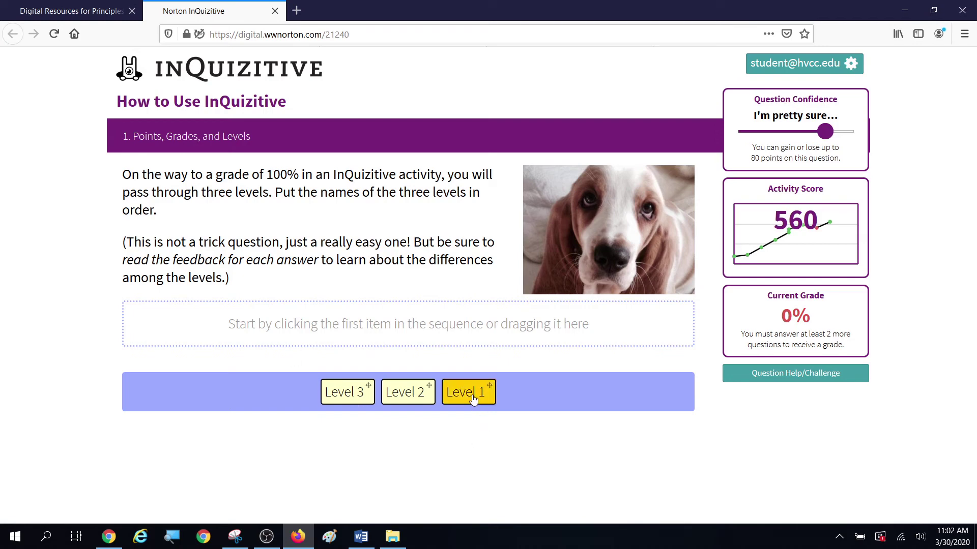
Step: Order the levels Level 1, Level 2, Level 3, then continue to the next question
left_click_drag(468, 392, 269, 324)
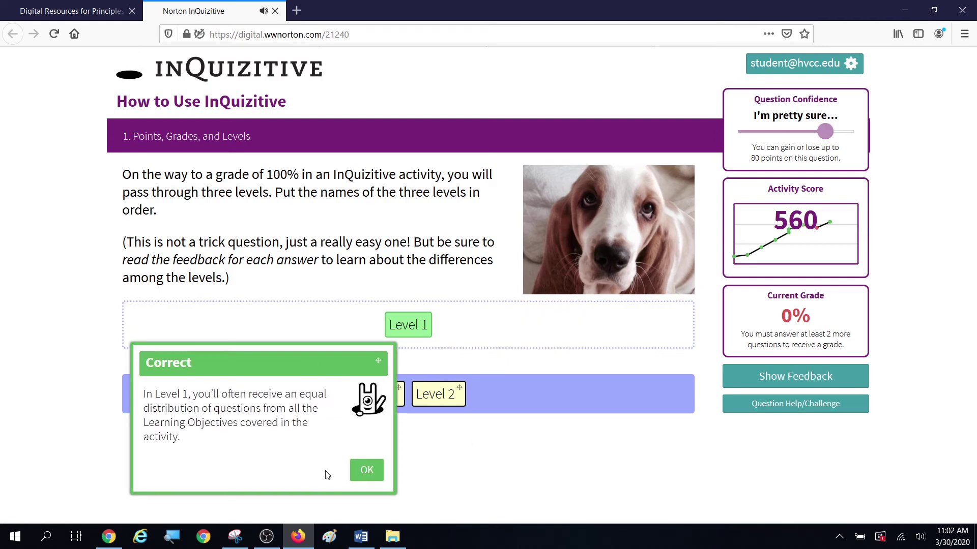
left_click_drag(435, 394, 478, 336)
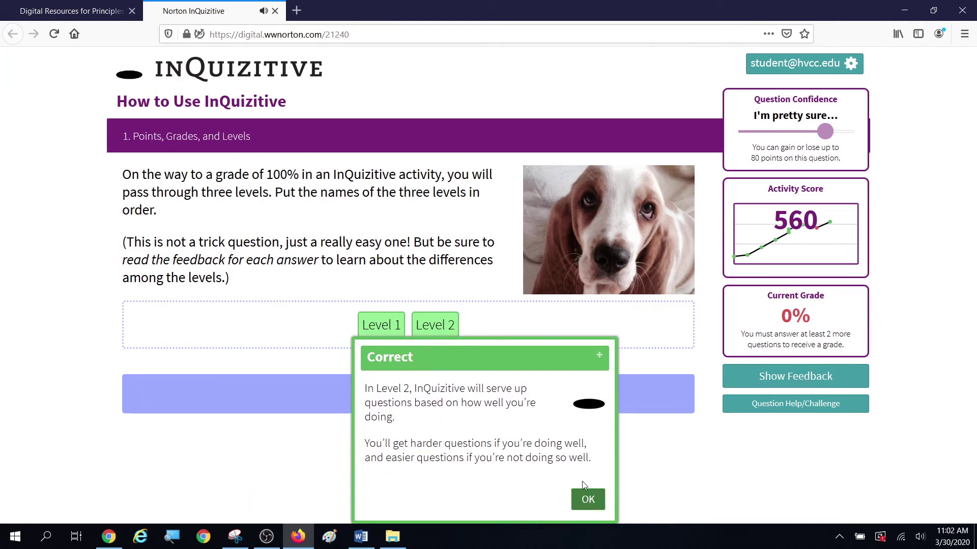
left_click(586, 500)
left_click_drag(412, 394, 529, 331)
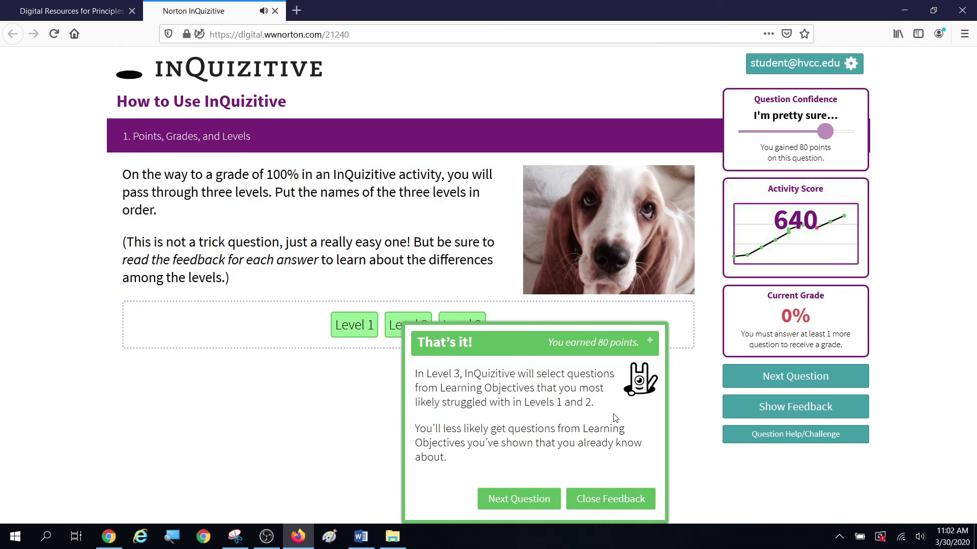
left_click(539, 509)
scroll(336, 296, "down", 1)
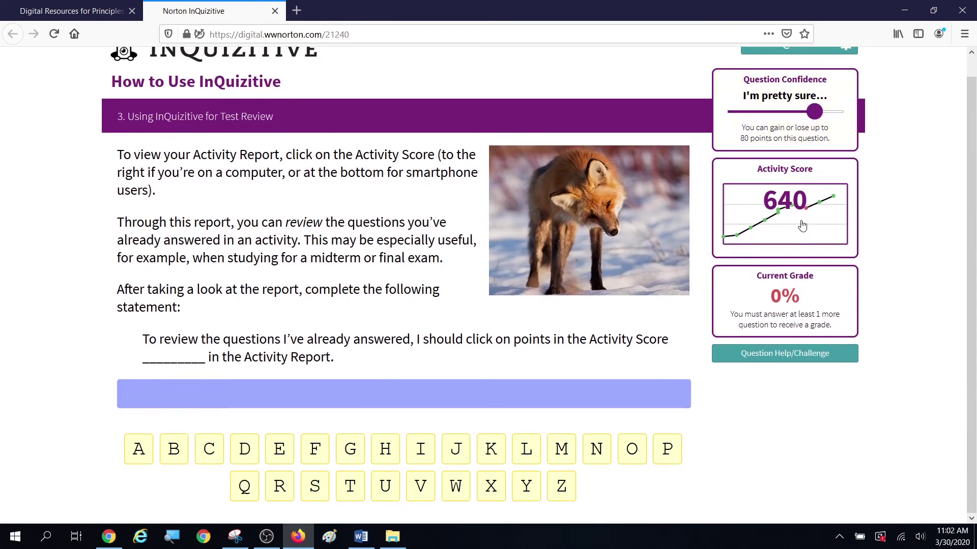
Step: Set confidence to 'I know I know it!', glance at the Activity Report, then return
left_click_drag(818, 119, 869, 118)
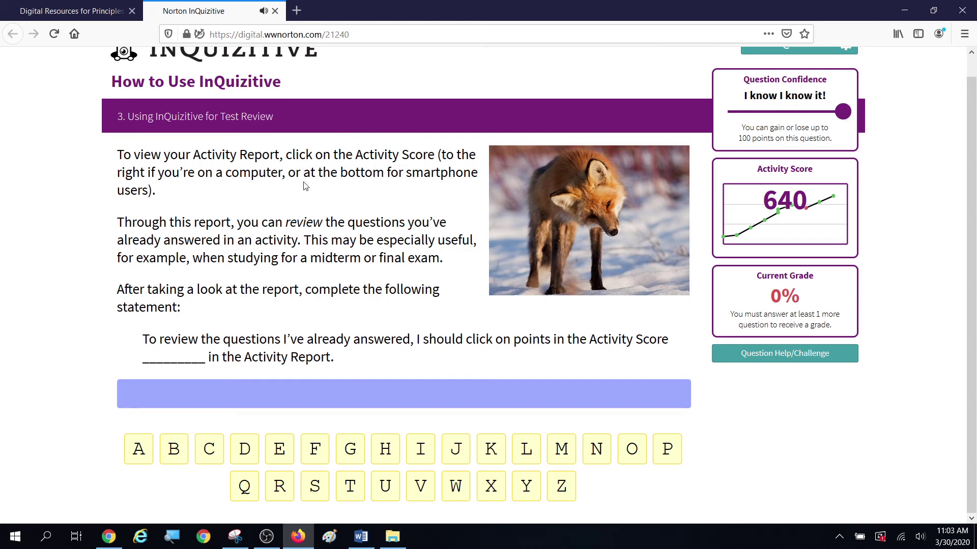
left_click(786, 206)
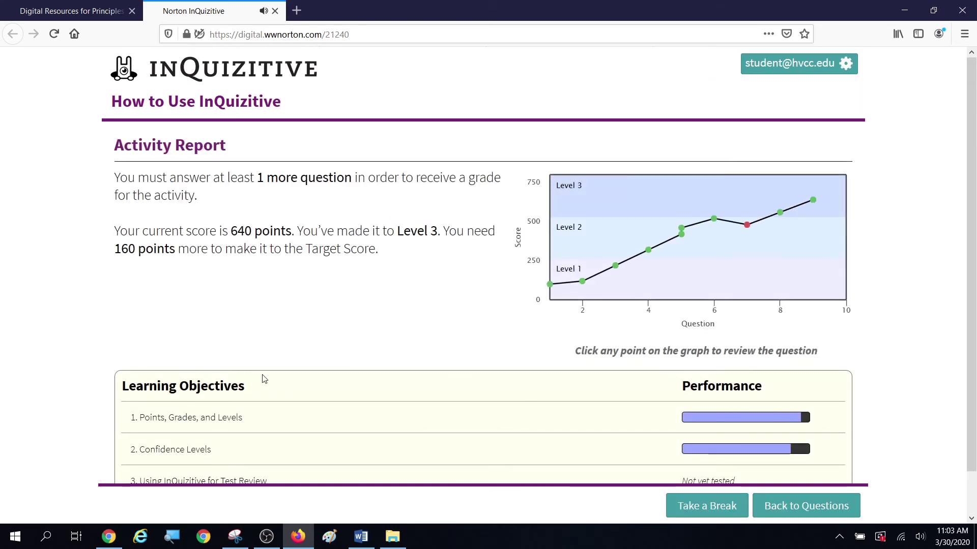
scroll(388, 383, "down", 2)
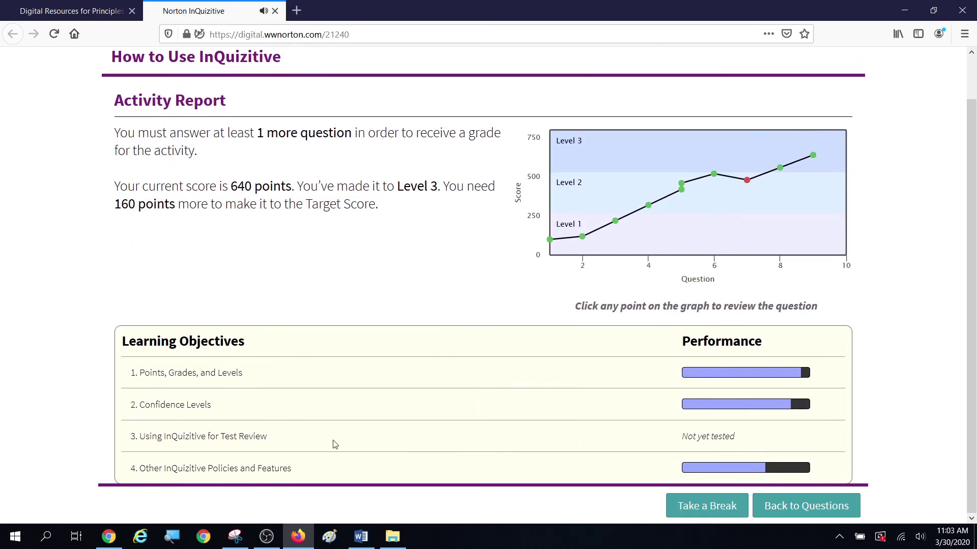
scroll(349, 329, "up", 1)
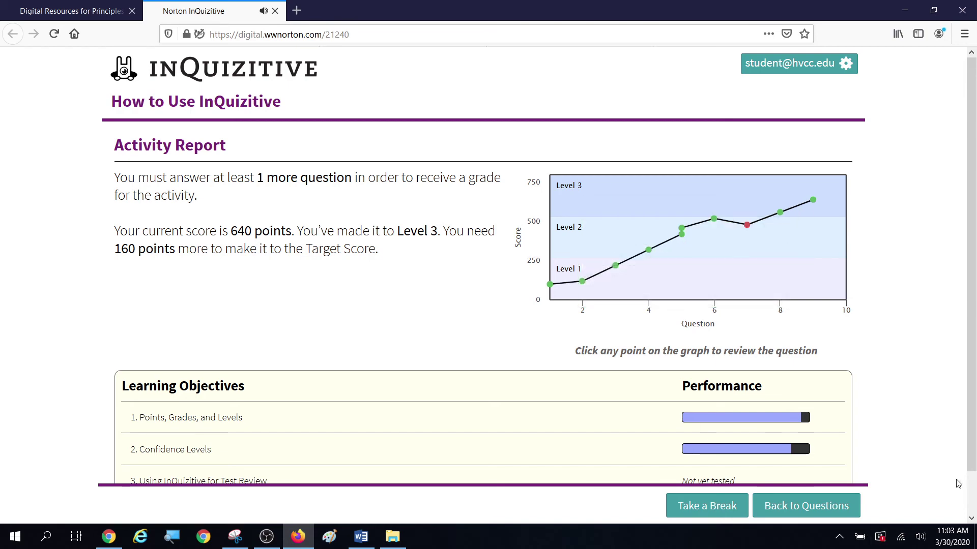
left_click(809, 507)
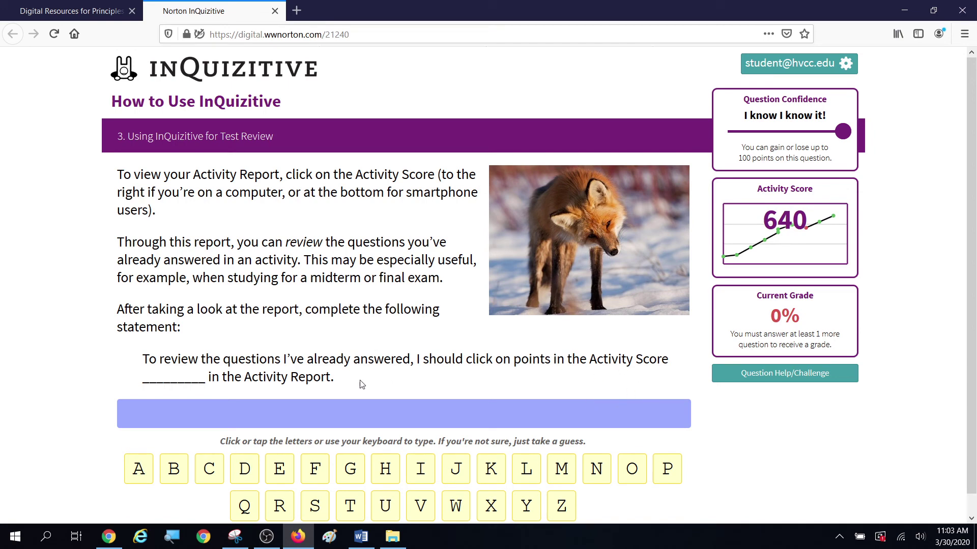
Step: Open the Activity Report, inspect the score graph, and return to the question
left_click(790, 231)
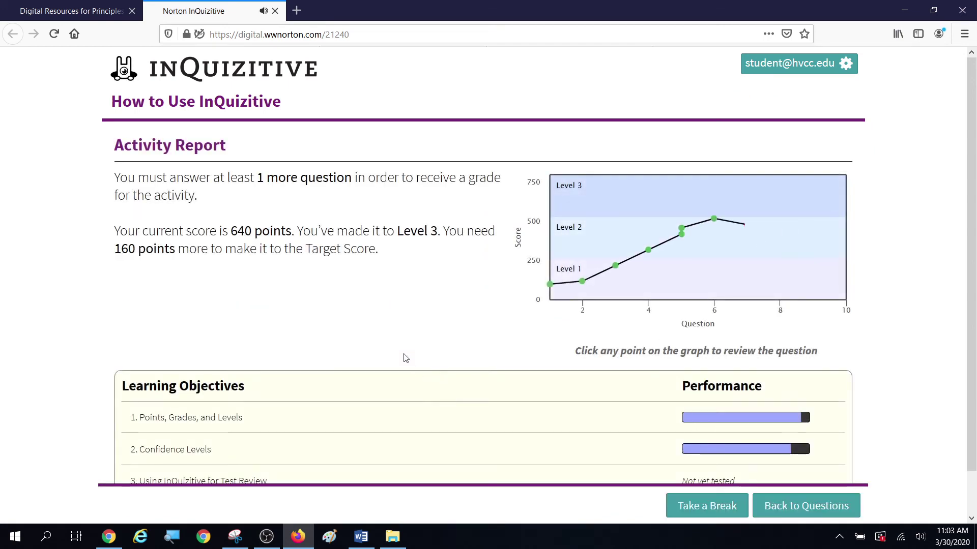
scroll(412, 321, "down", 1)
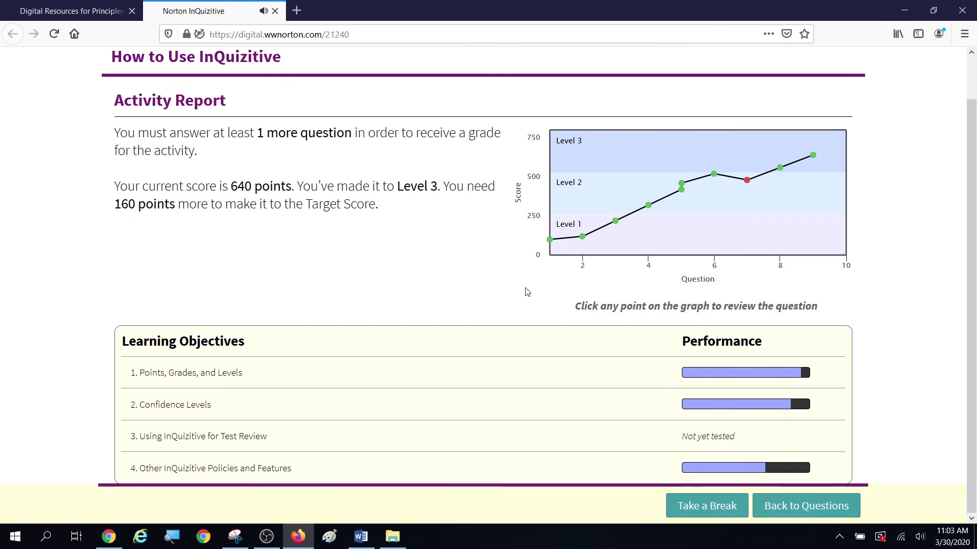
mouse_move(568, 240)
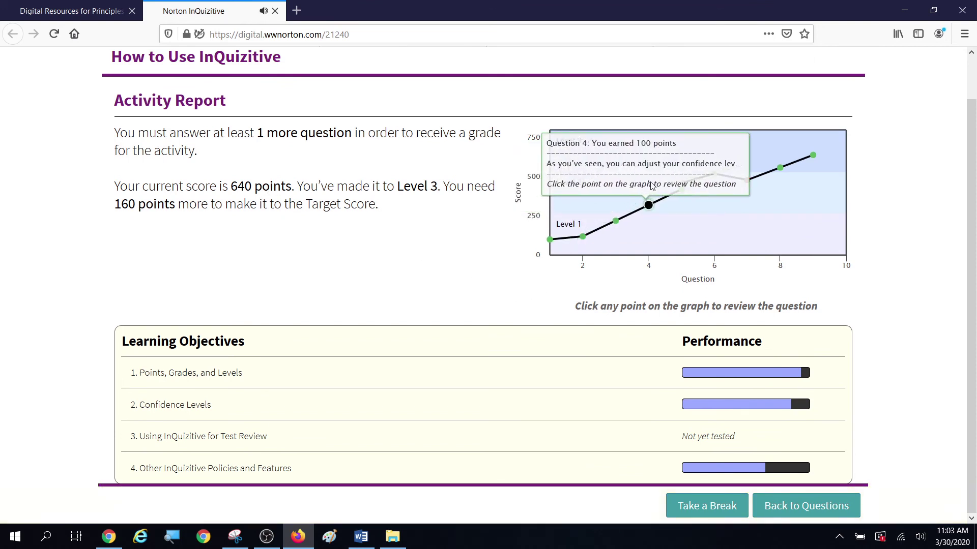
mouse_move(766, 184)
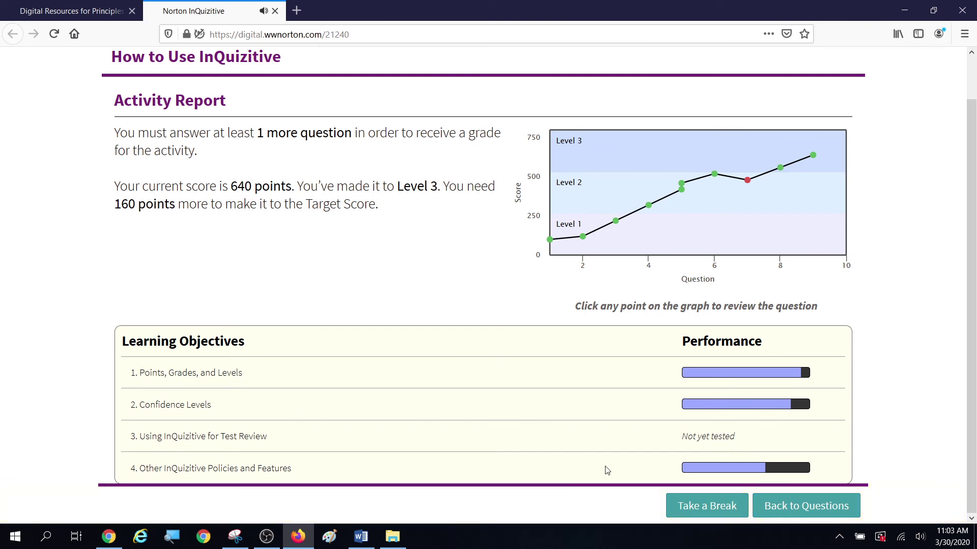
left_click(779, 513)
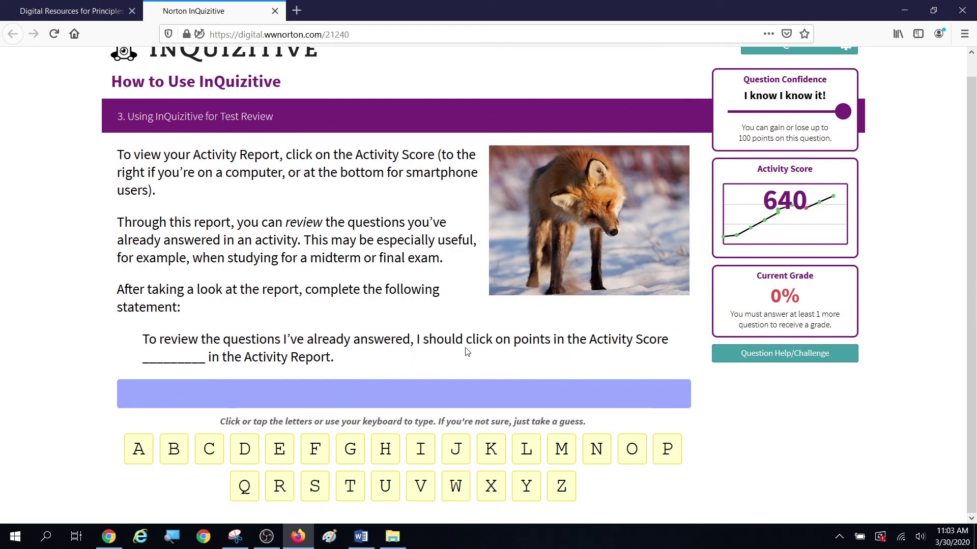
Step: Reopen the Activity Report and check each past question's points on the graph
left_click(782, 205)
mouse_move(624, 272)
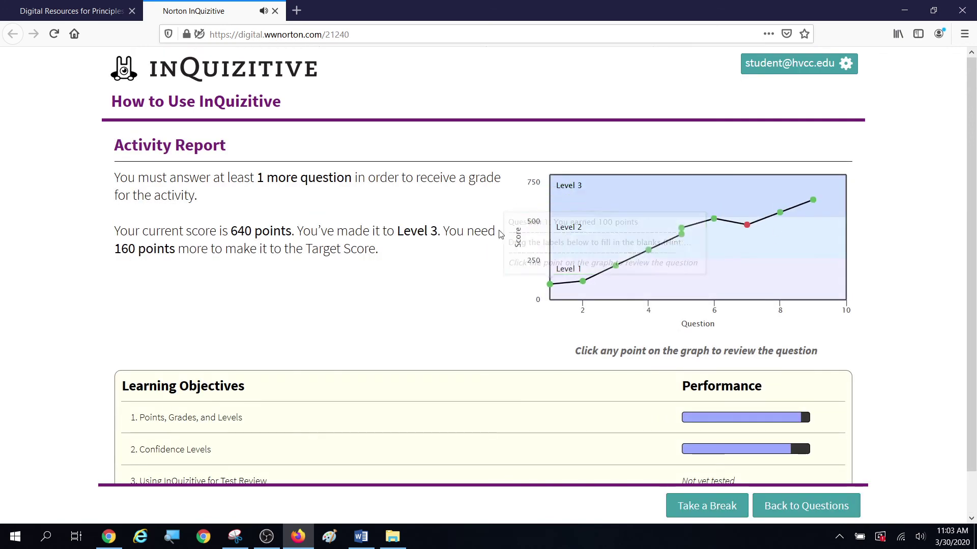
mouse_move(588, 289)
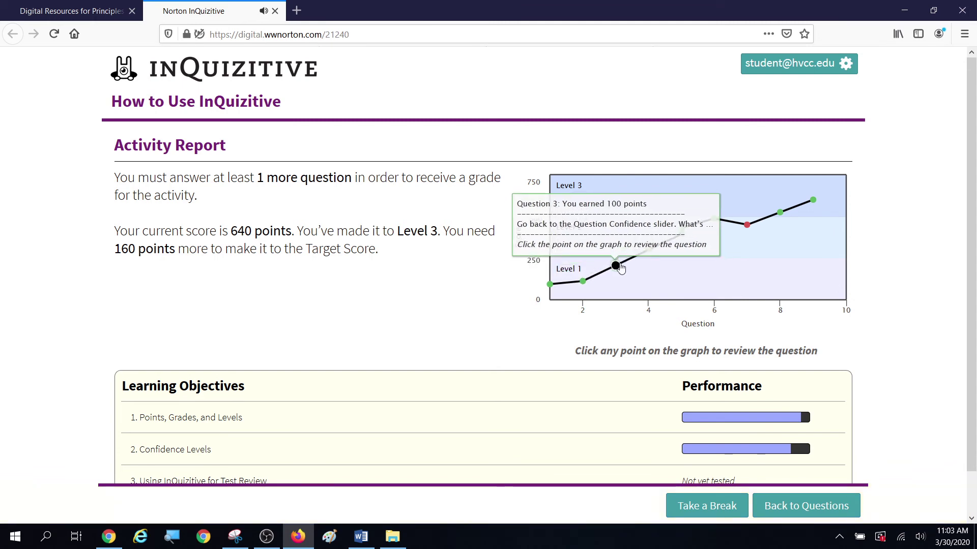
mouse_move(653, 241)
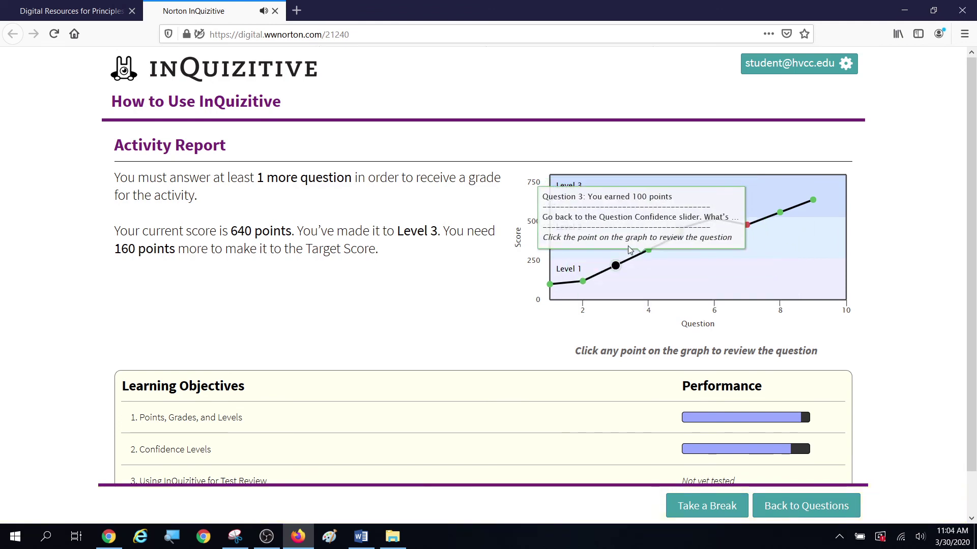
mouse_move(644, 304)
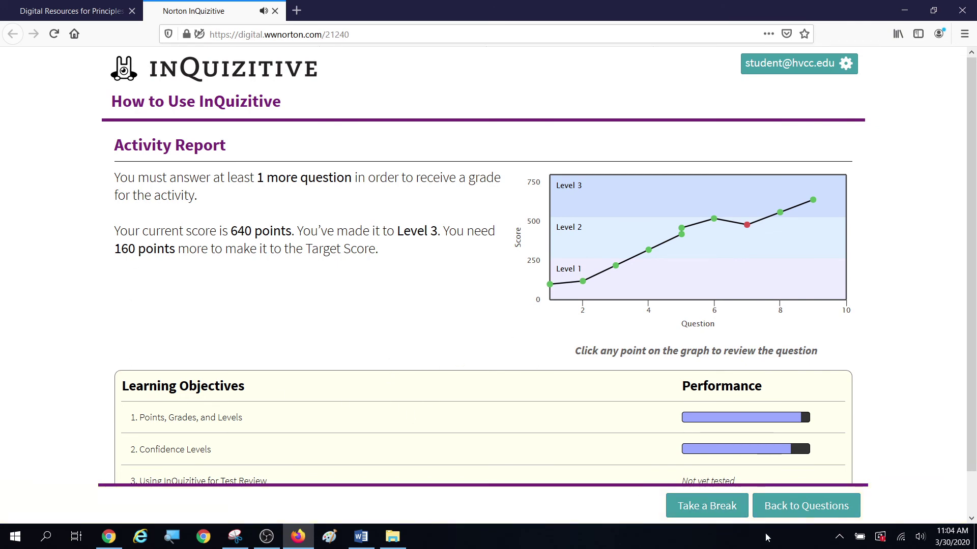
Step: Answer the test-review blank with 'graph' and continue past the feedback
left_click(788, 509)
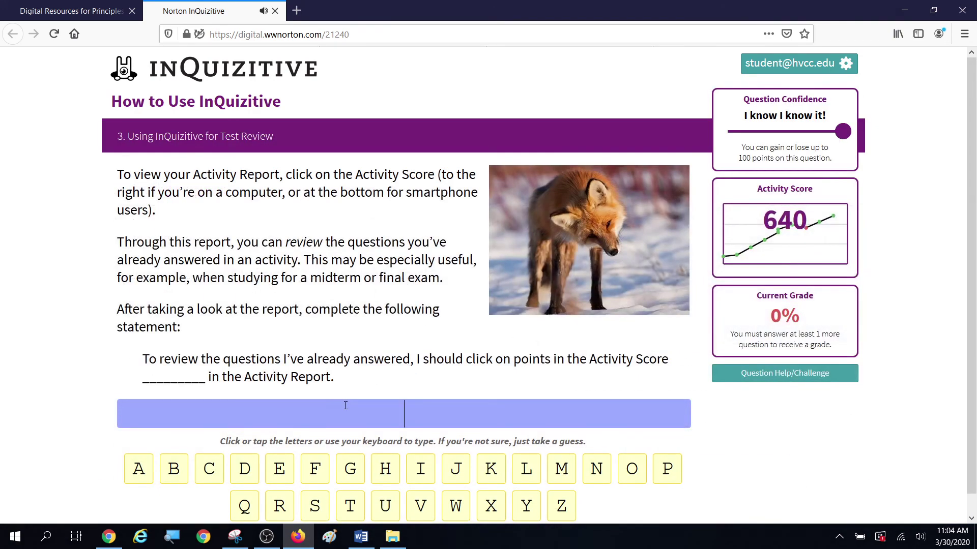
type("gr")
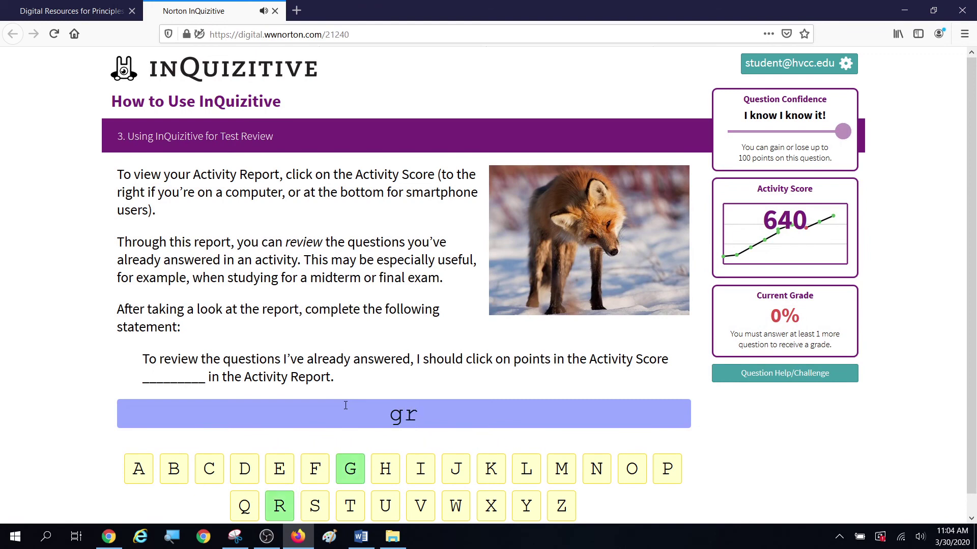
type("aph")
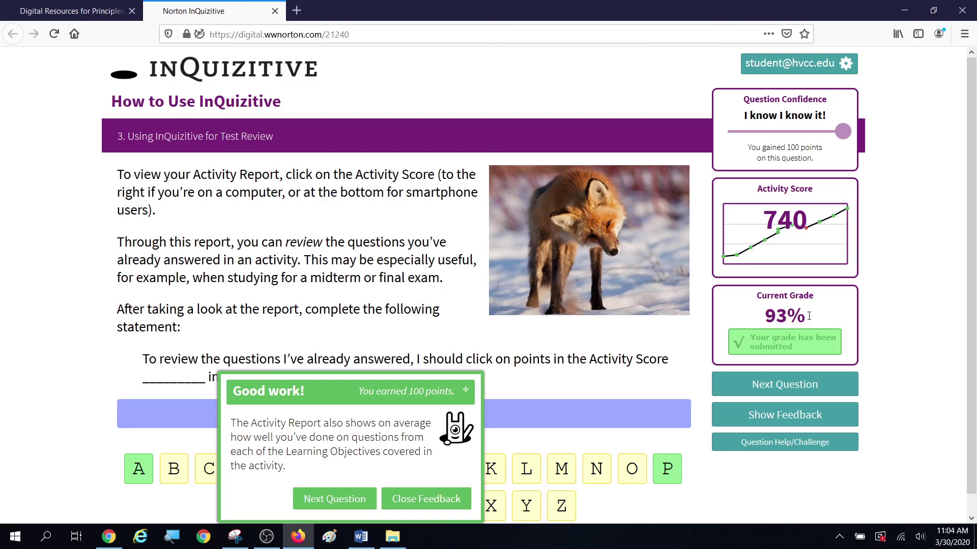
left_click(338, 501)
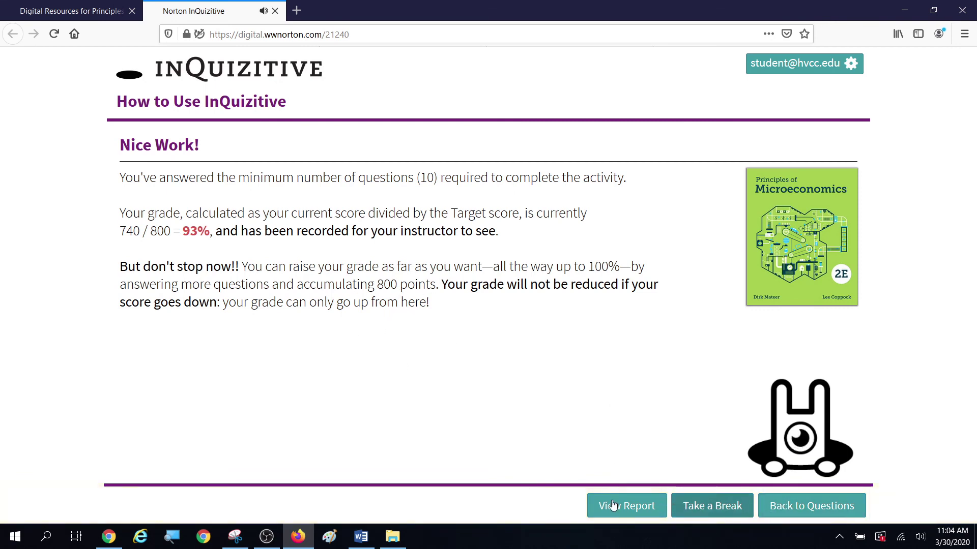
Step: View the updated Activity Report, return to the questions, and check the account menu
left_click(626, 511)
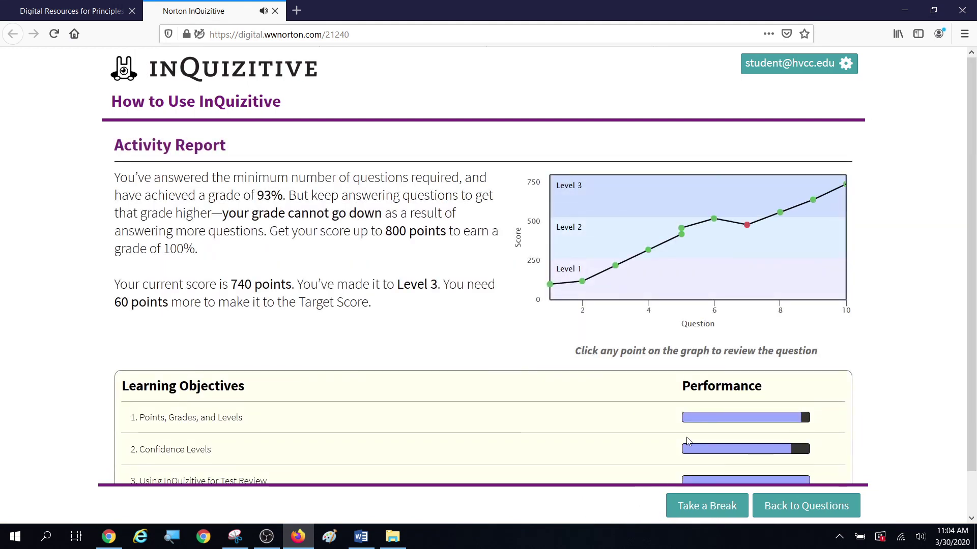
scroll(763, 491, "down", 2)
left_click(803, 501)
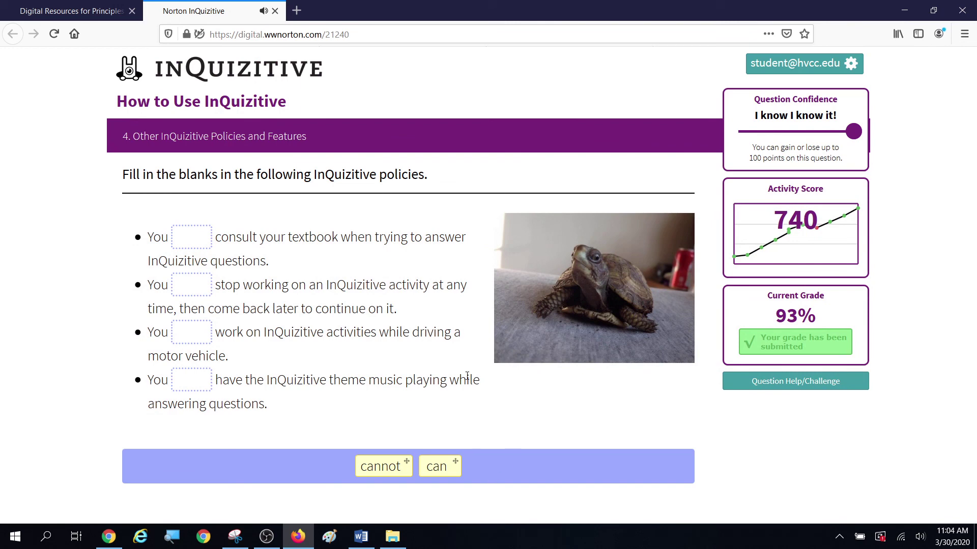
left_click(773, 65)
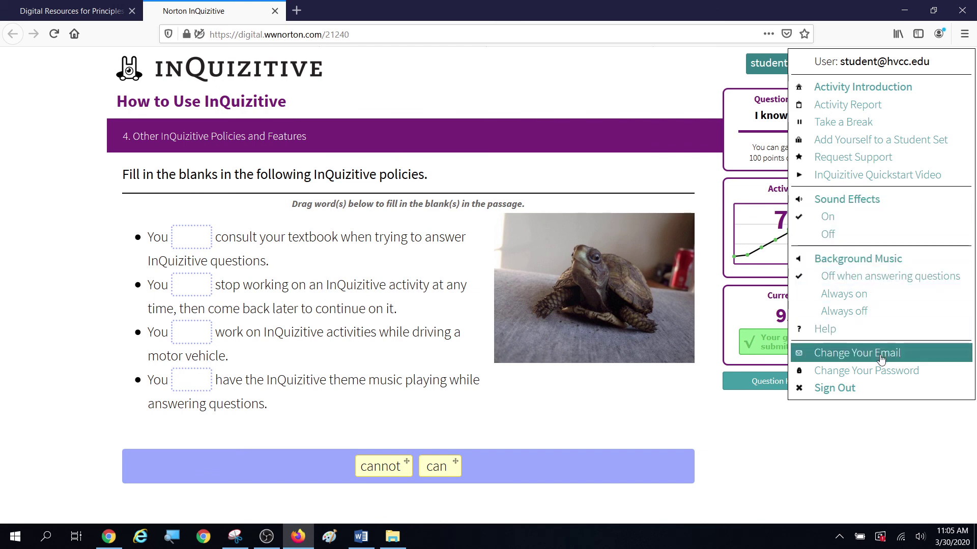
left_click(785, 453)
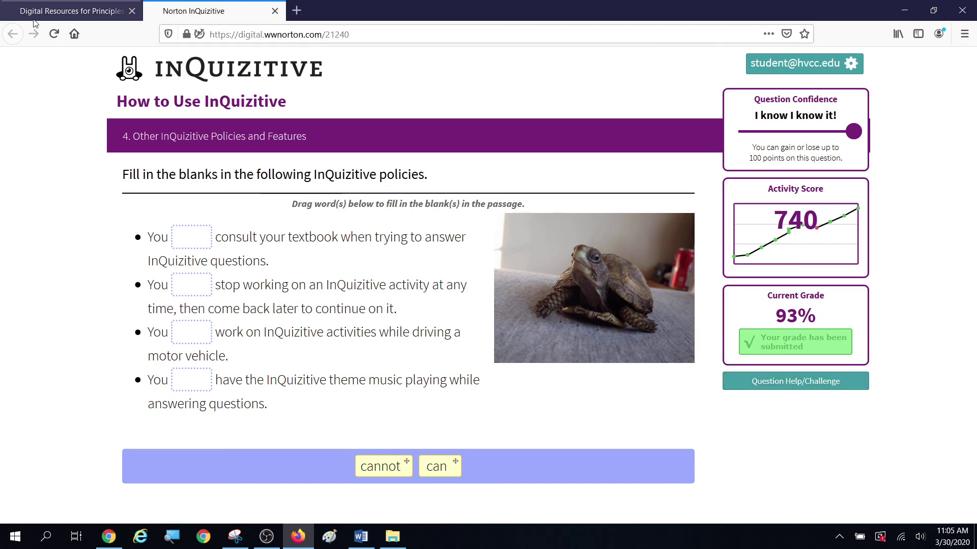
Step: From Digital Resources, open Chapter 1: Five Foundations of Economics and keep trial access
left_click(59, 9)
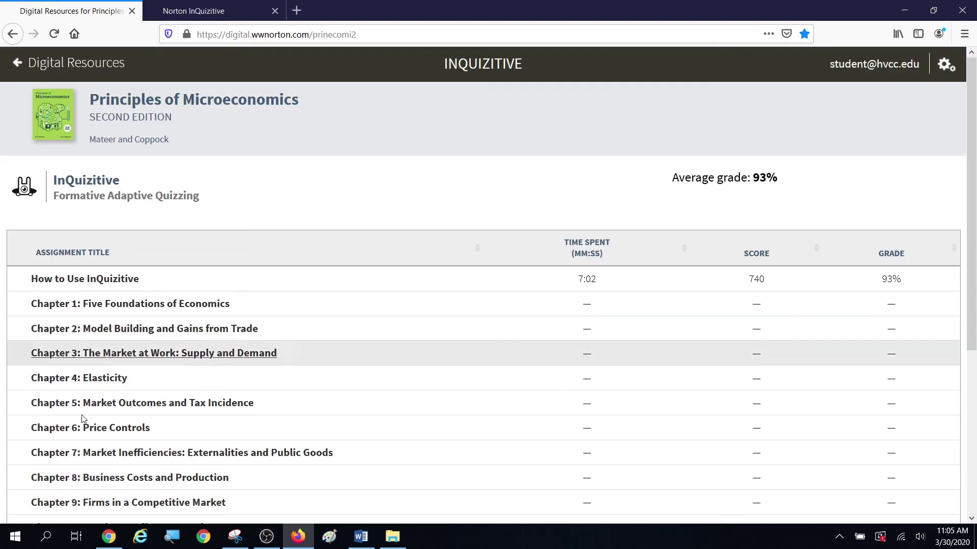
left_click(122, 305)
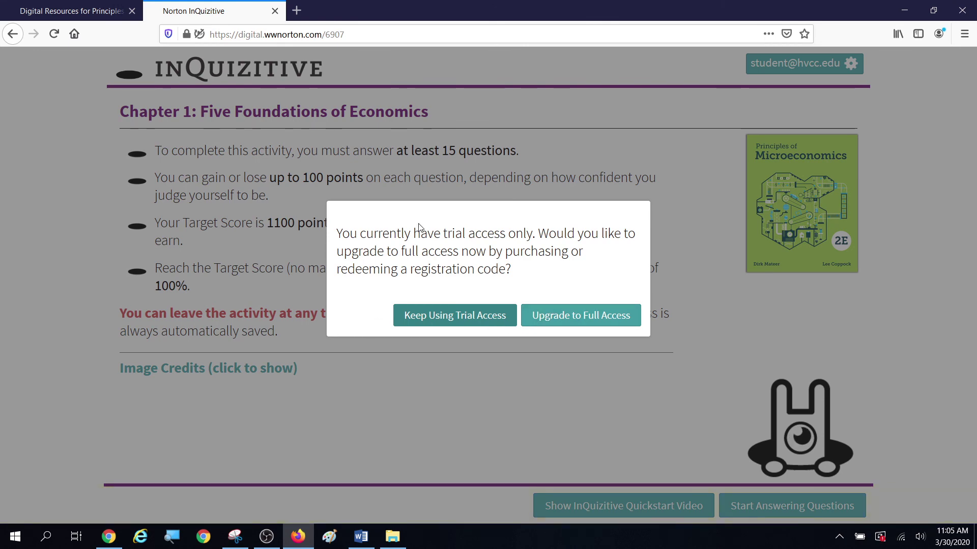
left_click(464, 318)
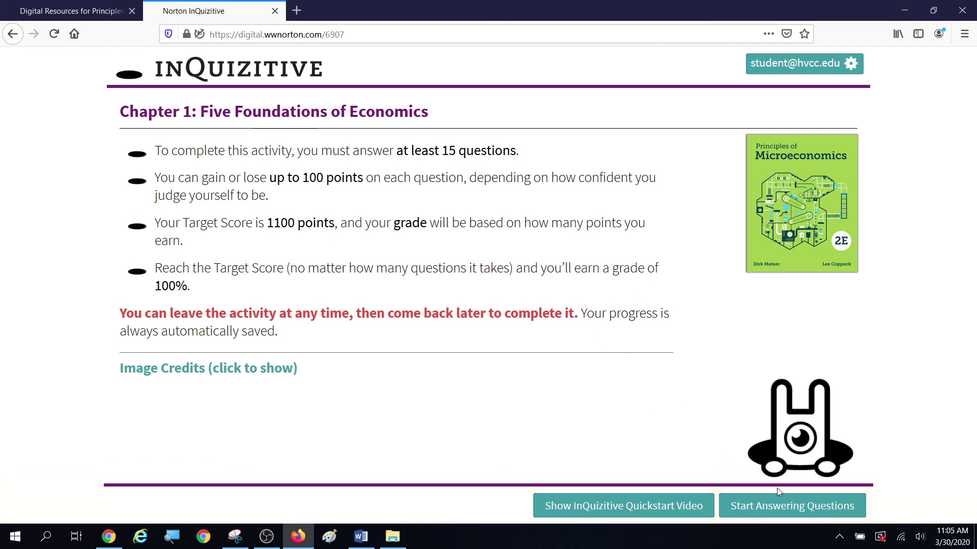
Step: Begin the Chapter 1 questions, reaching the unanswered first question on incentives with score 0
left_click(770, 506)
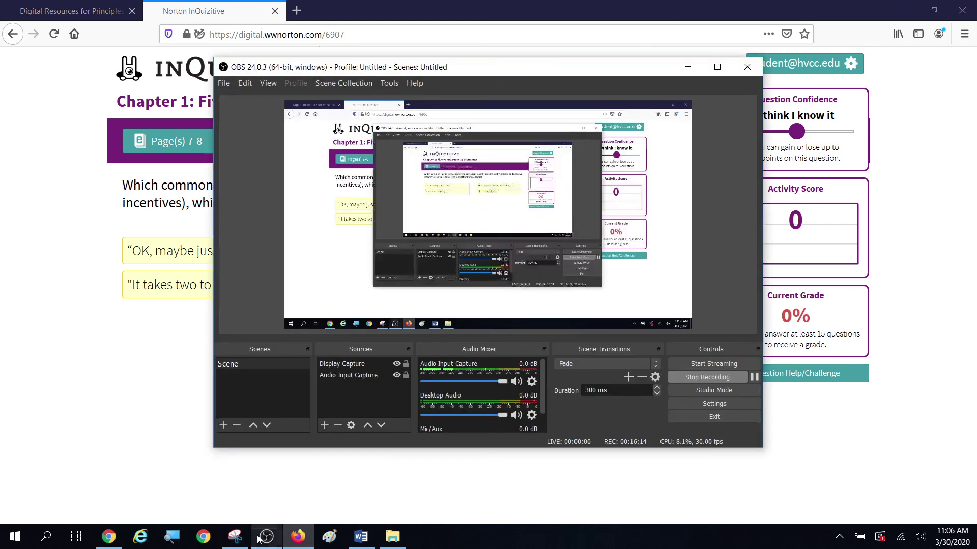
left_click(266, 536)
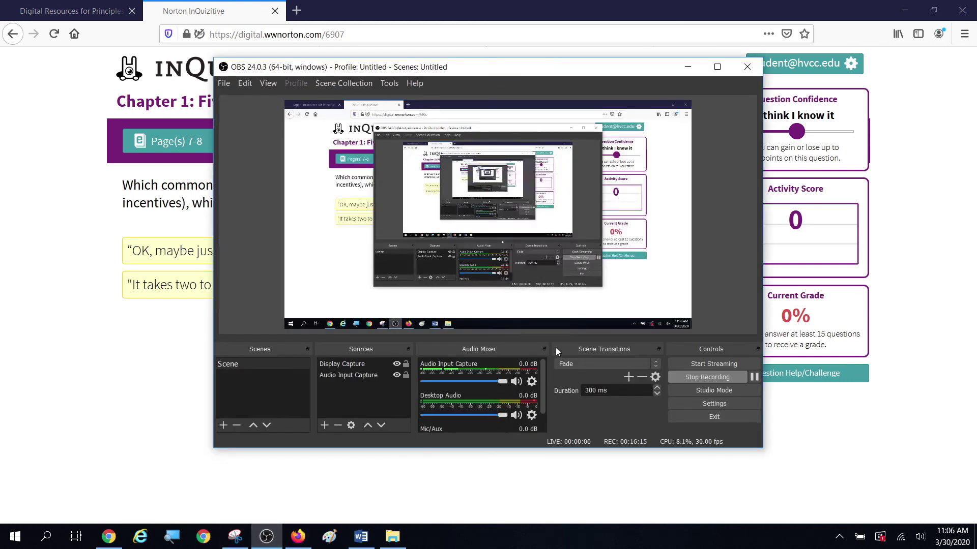